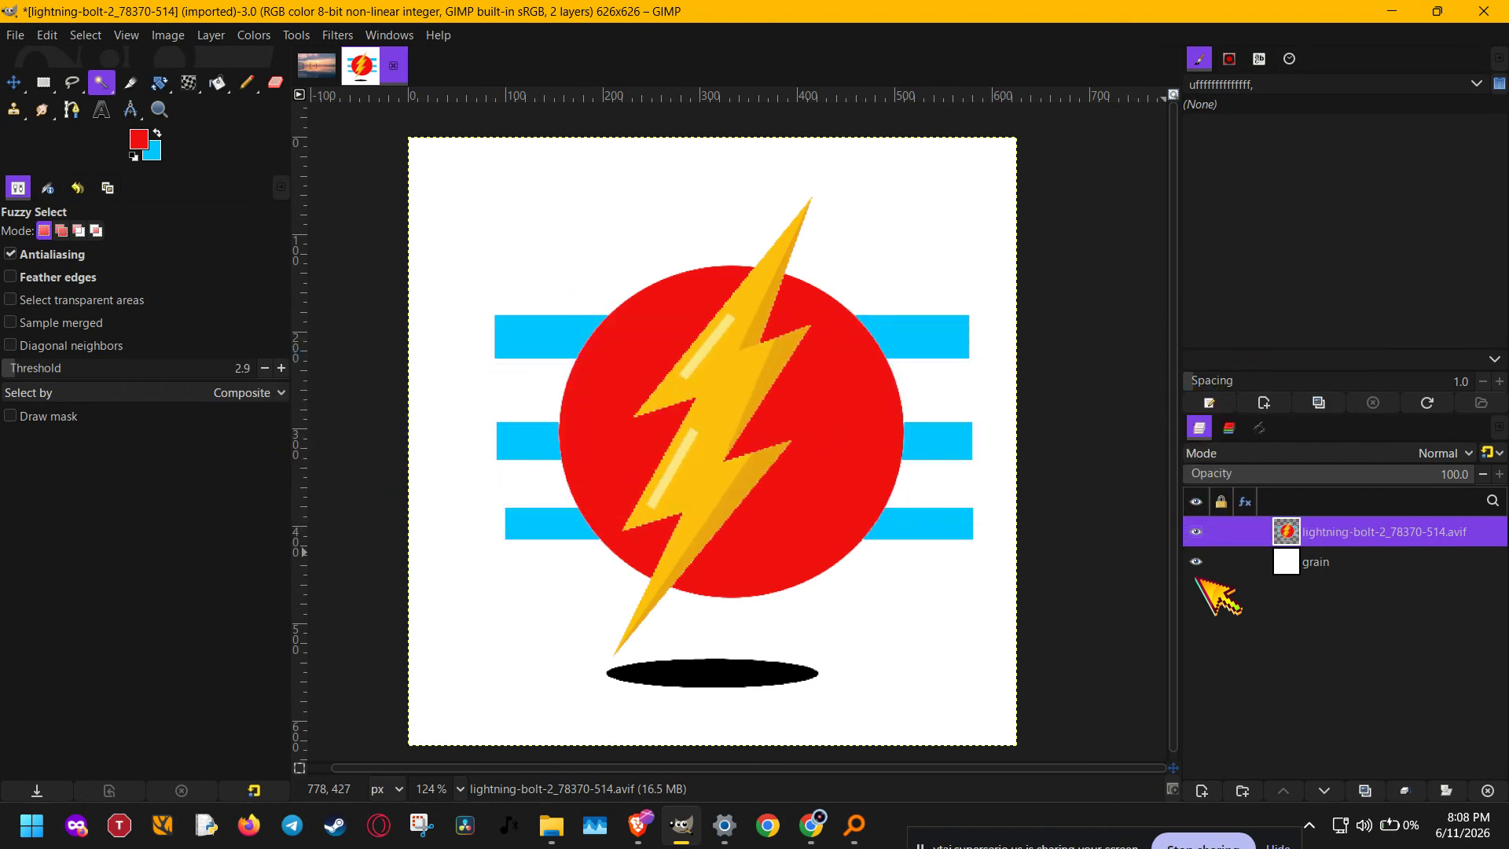
Step: Hide the grain layer so only the lightning-bolt layer shows over transparency
{"action": "left_click", "coordinate": [1196, 561]}
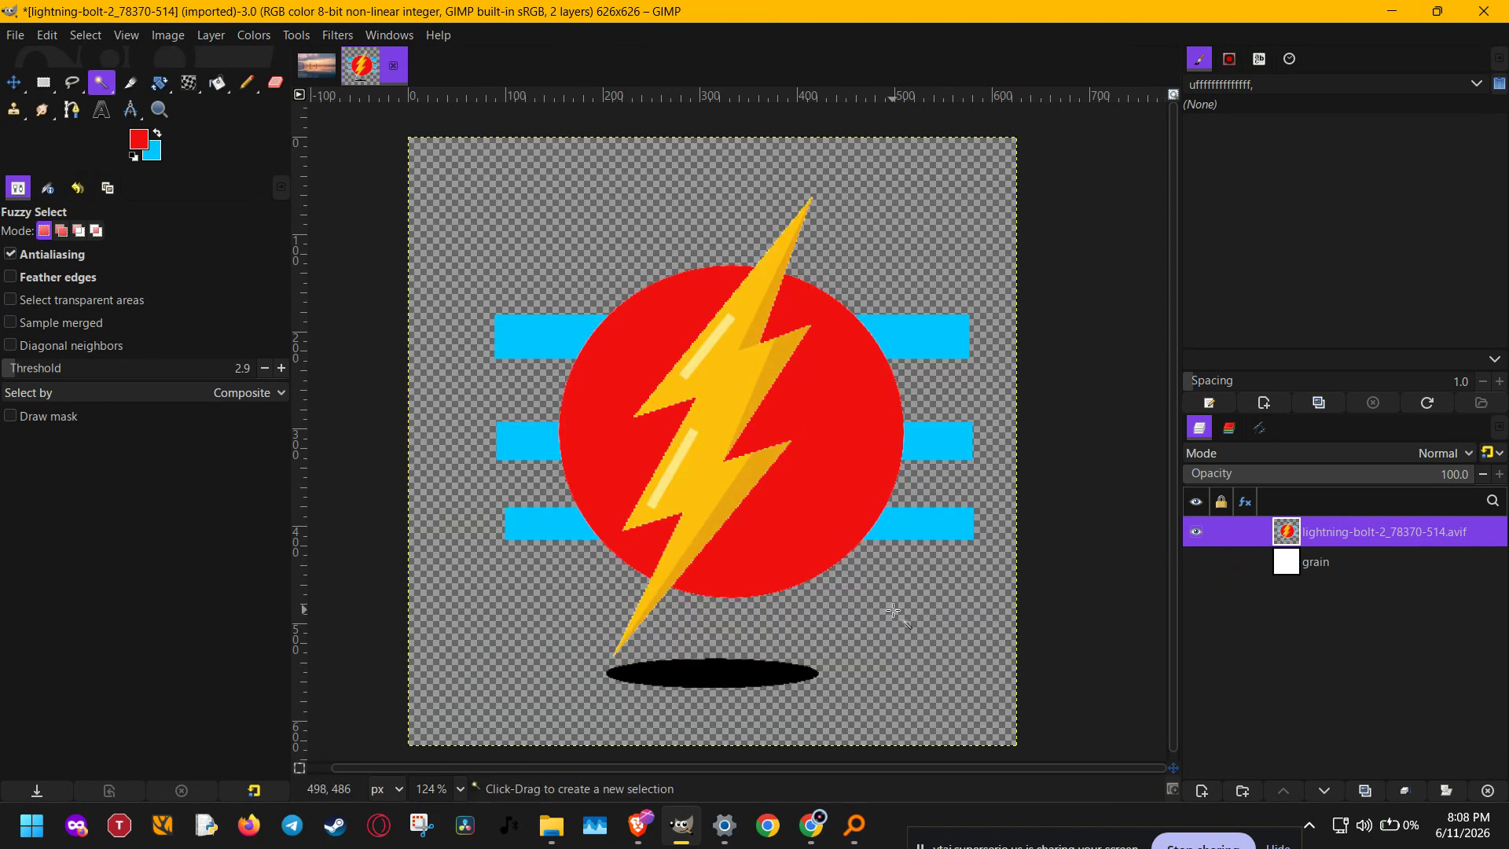
{"action": "scroll", "coordinate": [893, 610], "scroll_direction": "up", "scroll_amount": 3}
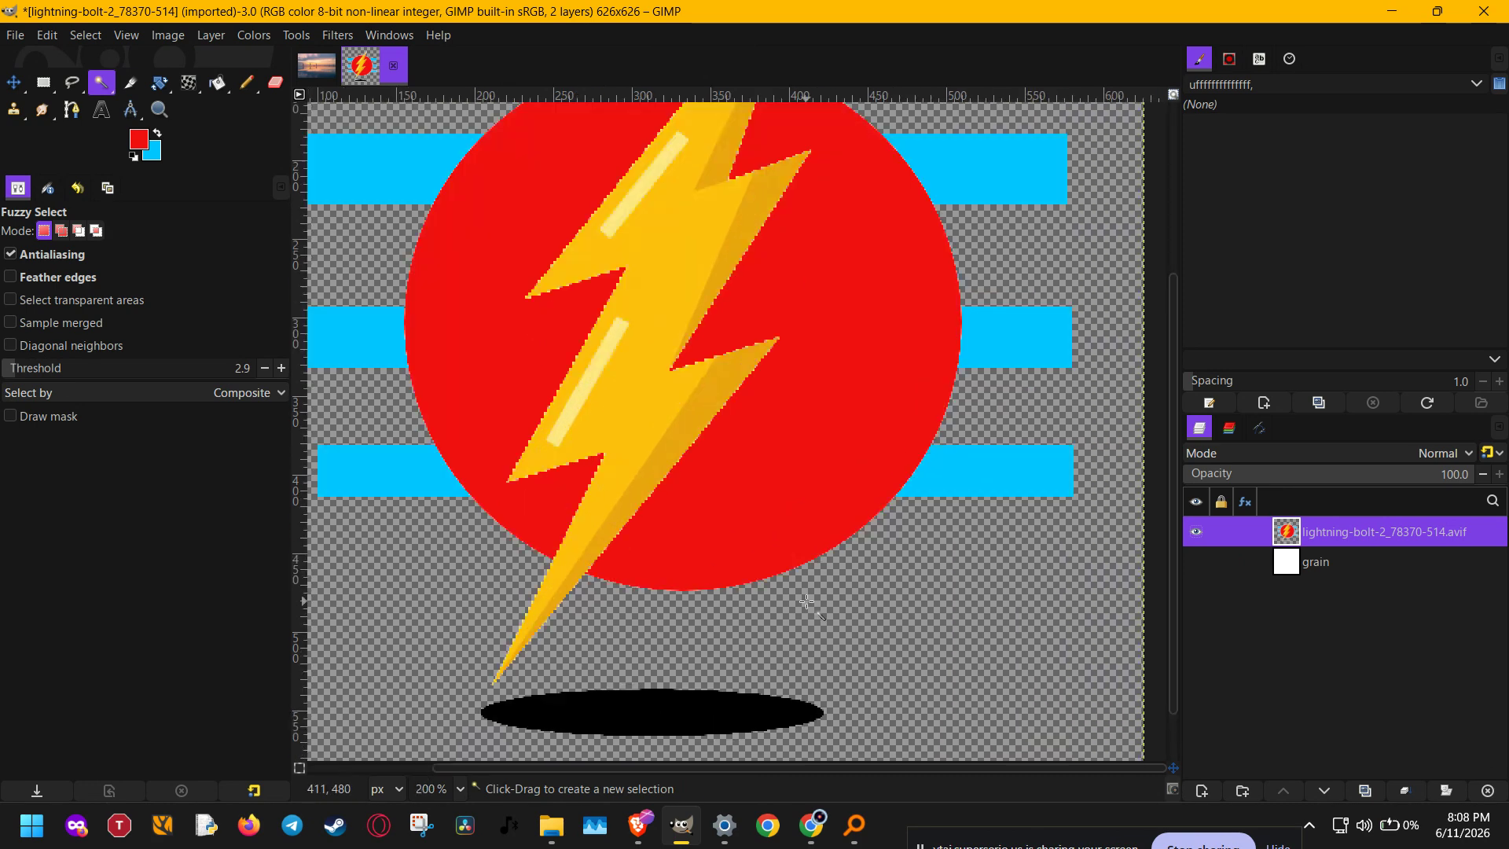
{"action": "scroll", "coordinate": [807, 602], "scroll_direction": "up", "scroll_amount": 5}
{"action": "scroll", "coordinate": [807, 602], "scroll_direction": "down", "scroll_amount": 4}
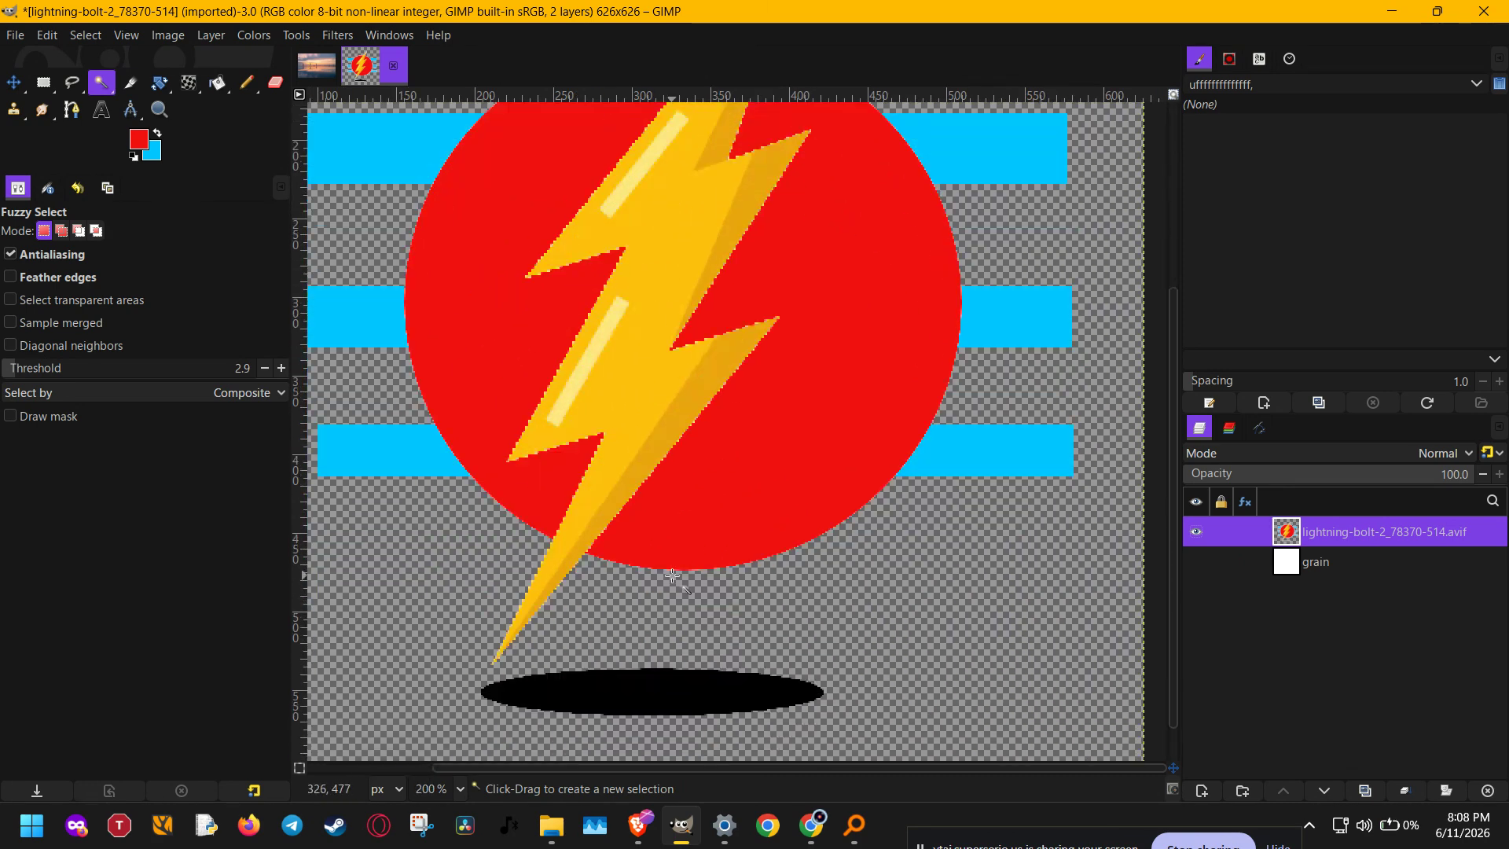
{"action": "left_click_drag", "start_coordinate": [672, 574], "coordinate": [672, 471]}
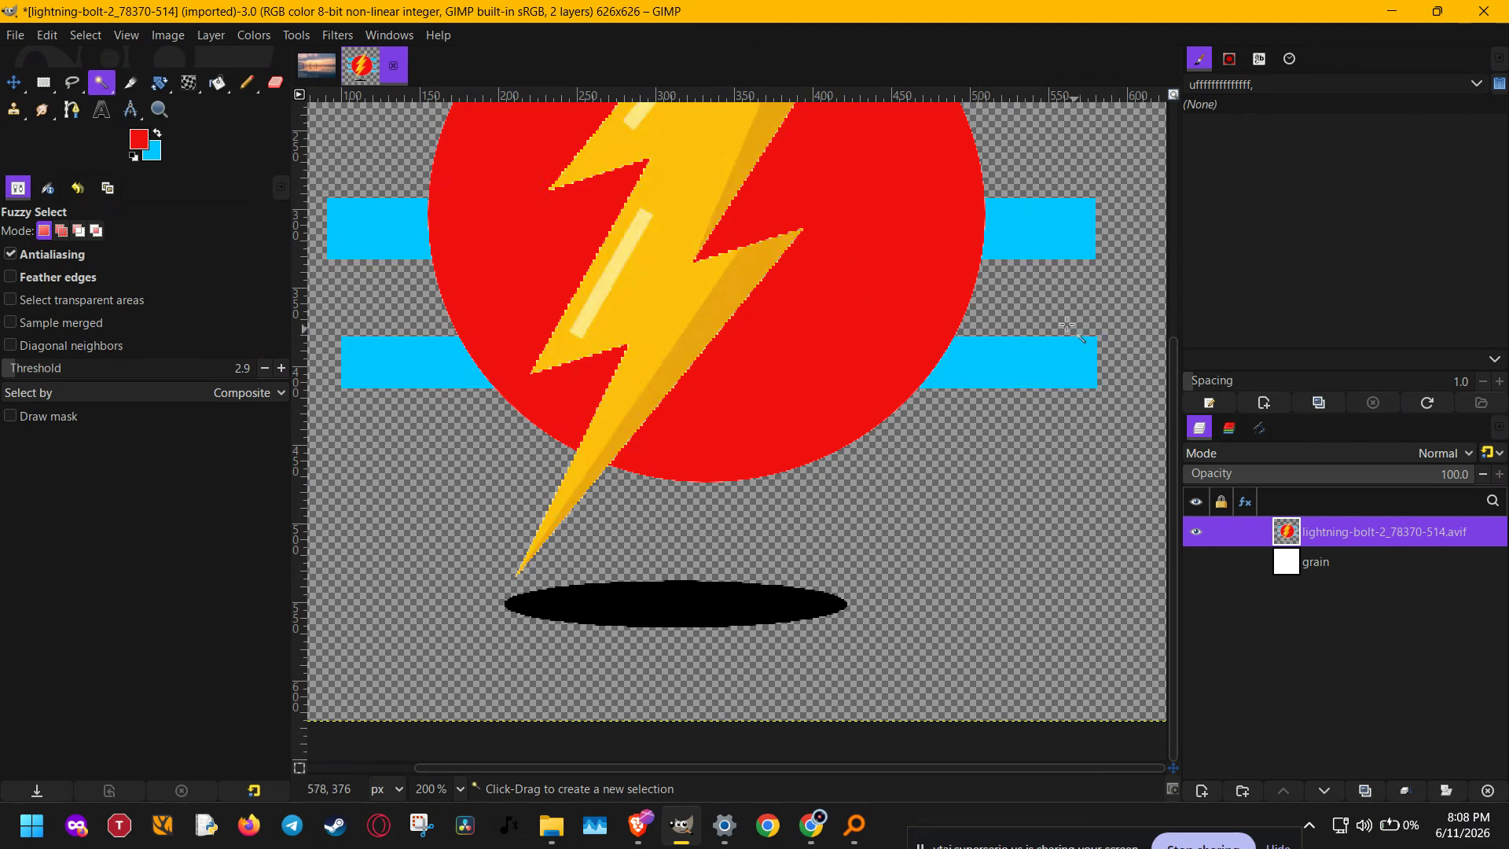
{"action": "scroll", "coordinate": [1021, 545], "scroll_direction": "up", "scroll_amount": 5}
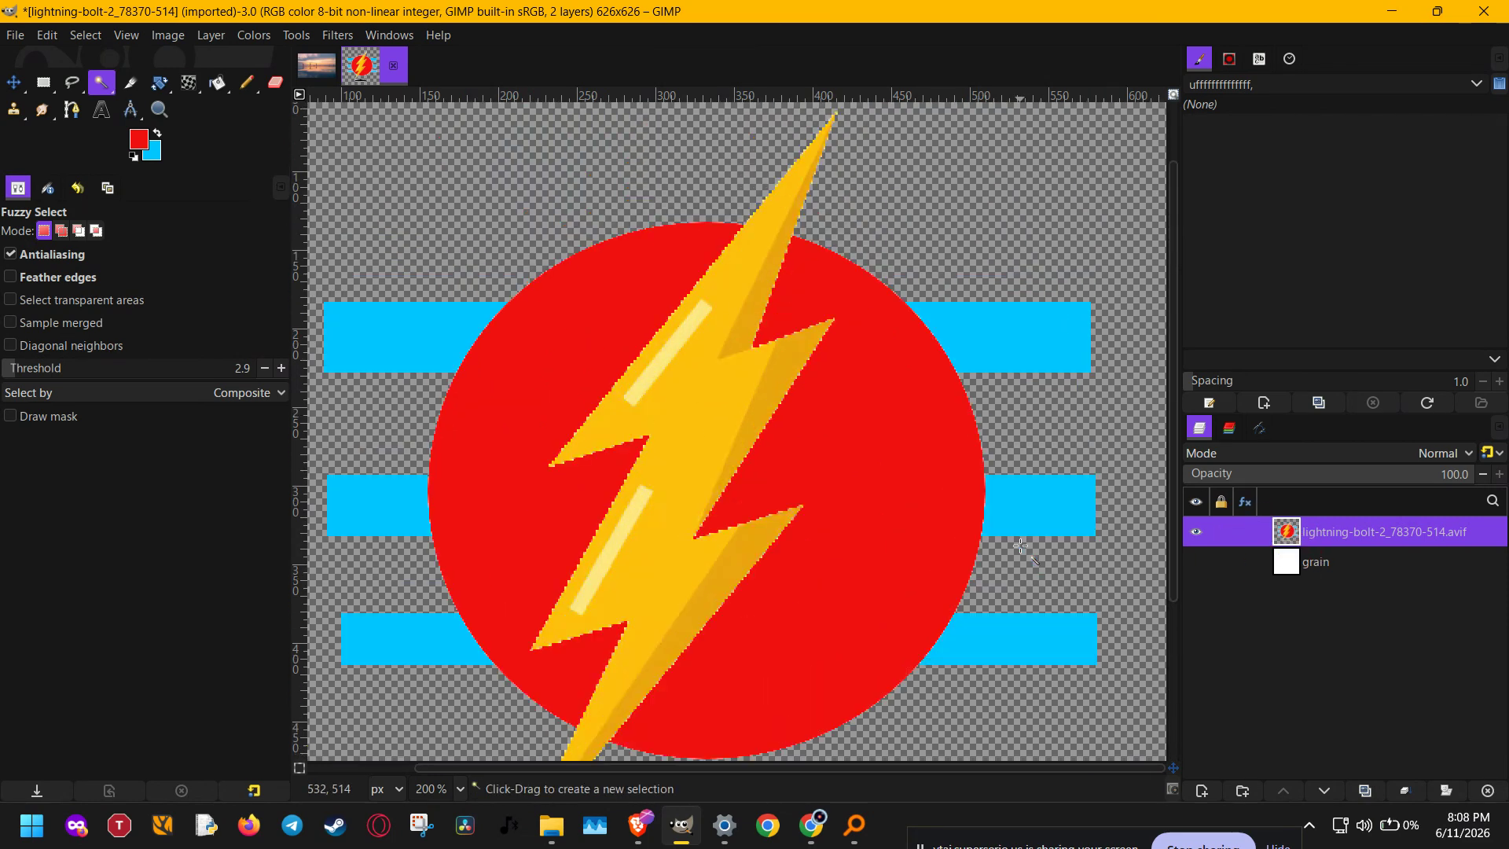
{"action": "scroll", "coordinate": [1021, 545], "scroll_direction": "down", "scroll_amount": 4}
Step: Try Fuzzy Select on the black ellipse, the red area beside the bolt, and the bolt itself
{"action": "left_click", "coordinate": [750, 678]}
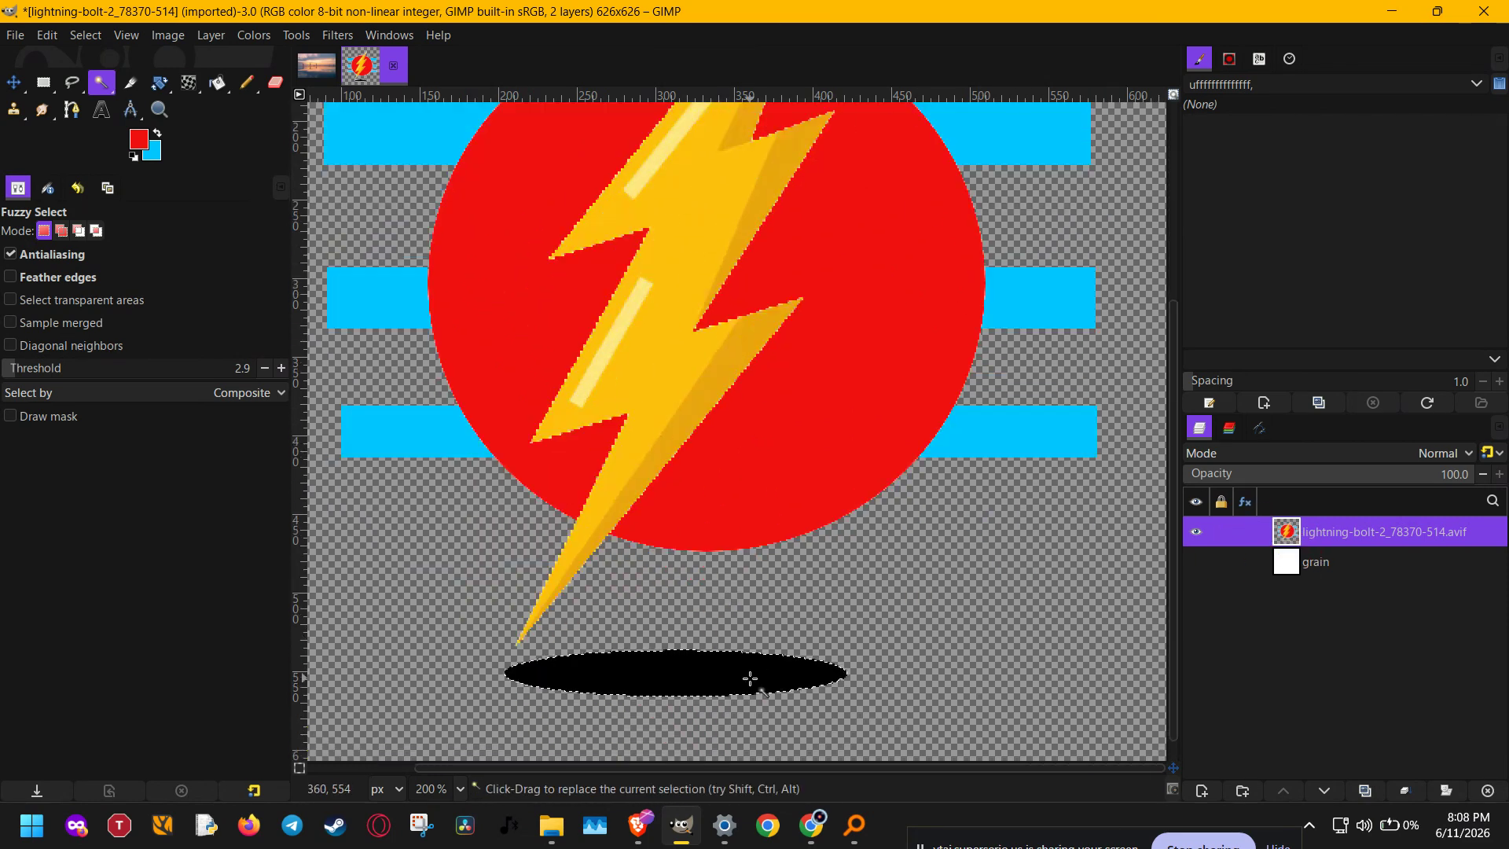
{"action": "left_click", "coordinate": [819, 505]}
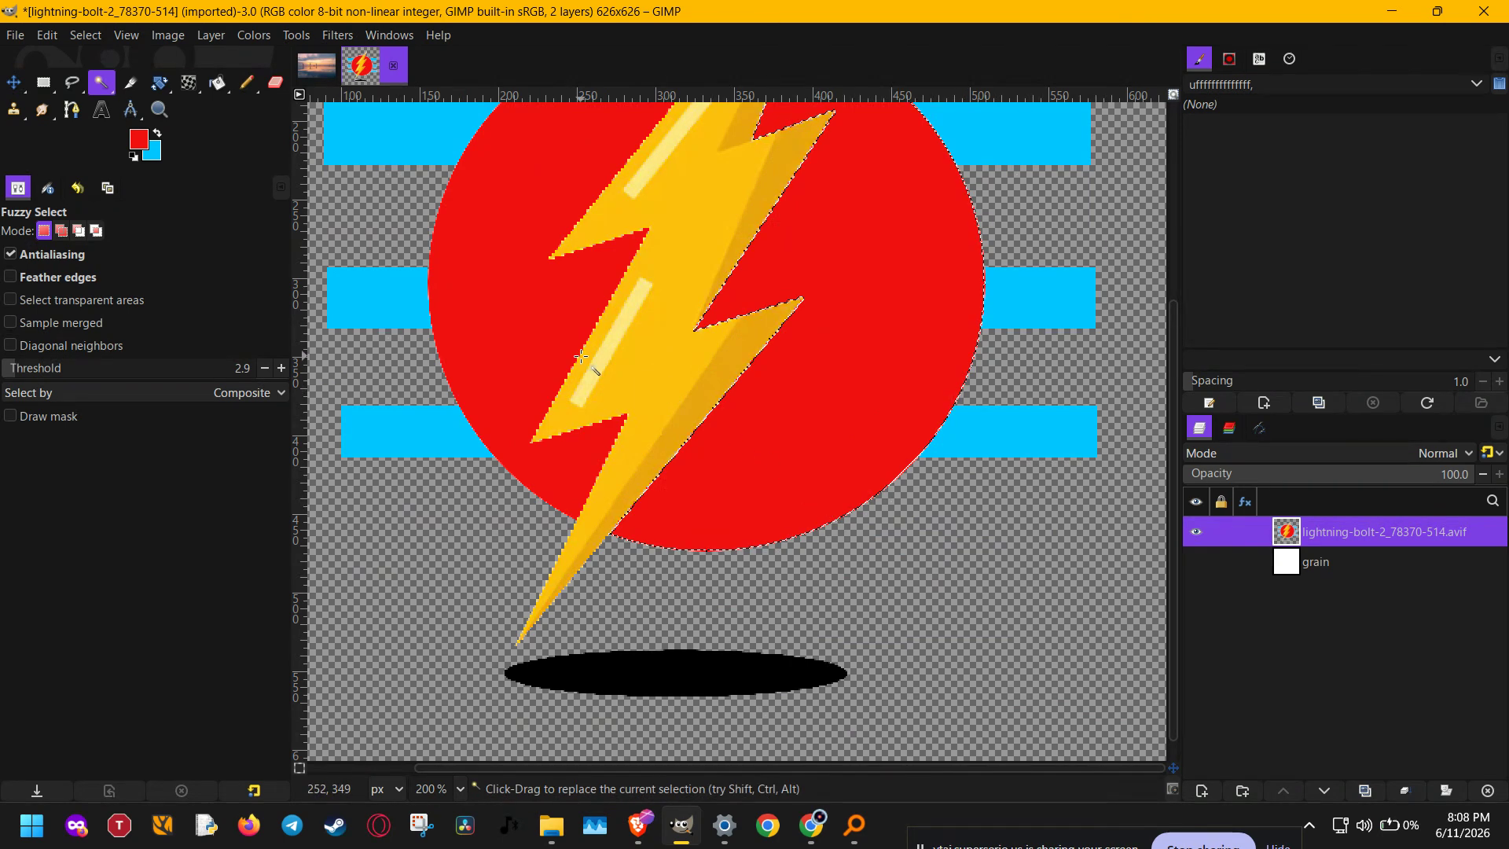
{"action": "left_click_drag", "start_coordinate": [602, 358], "coordinate": [603, 358]}
Step: Raise the Fuzzy Select threshold to 52.5 and sample the bolt's pale highlight and yellow body
{"action": "left_click", "coordinate": [55, 363]}
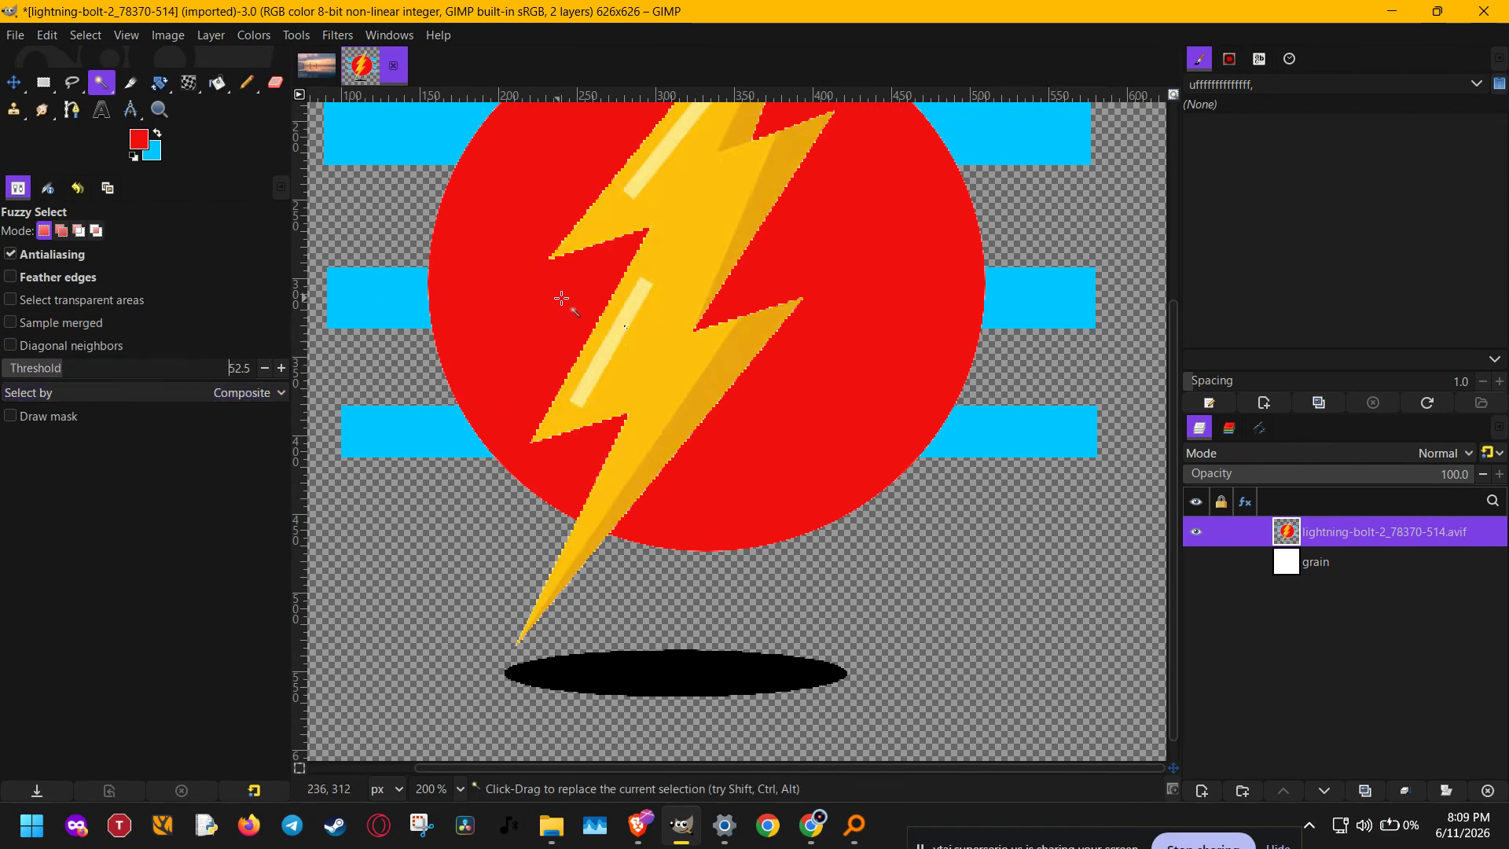
{"action": "left_click", "coordinate": [640, 301]}
{"action": "left_click", "coordinate": [631, 337]}
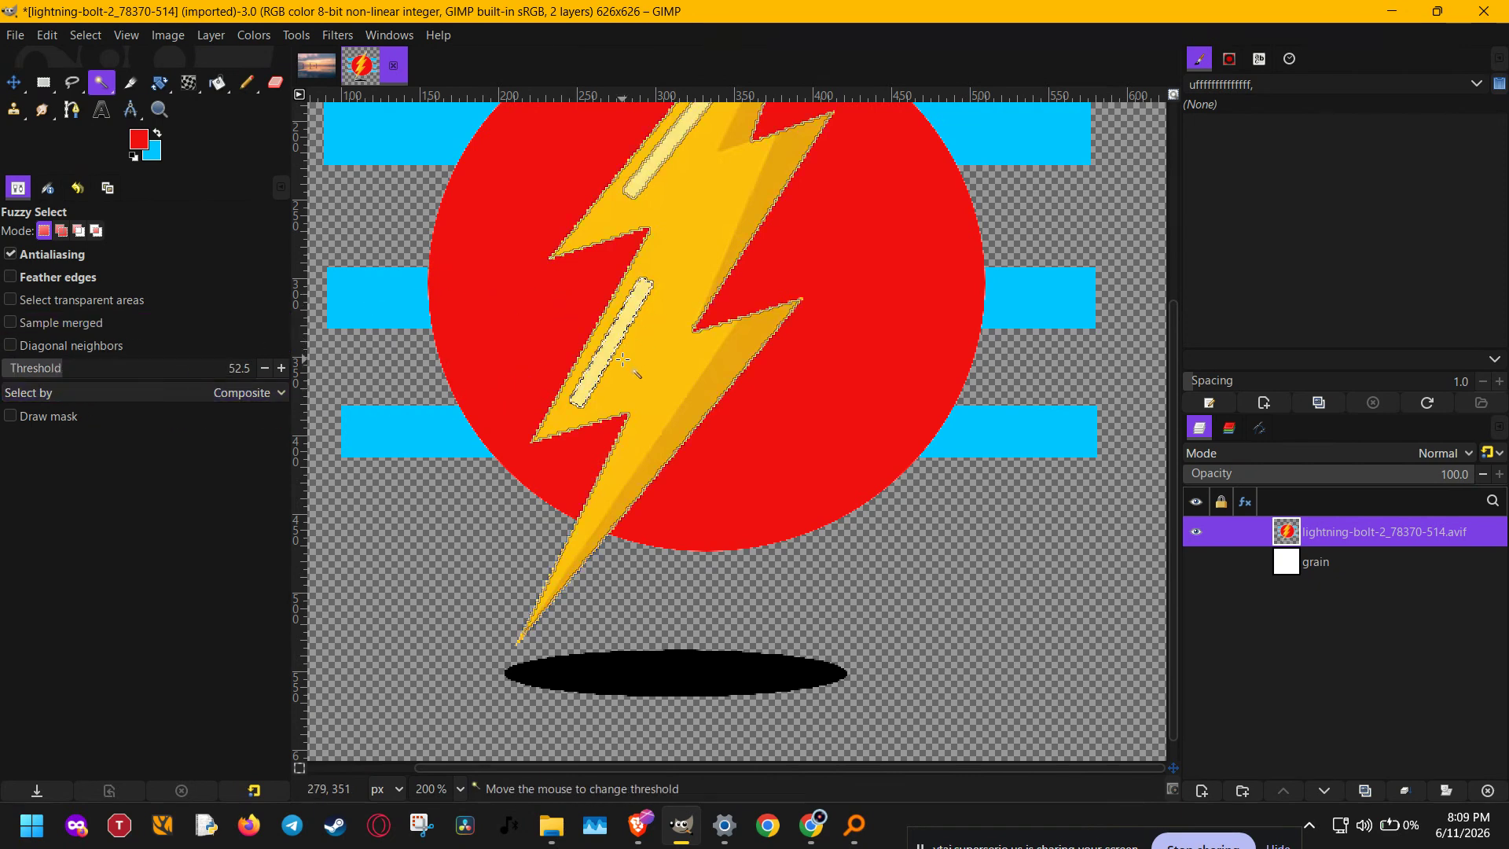
Step: Fuzzy-select the red area right of the bolt and each blue bar on the circle's right side in turn
{"action": "left_click", "coordinate": [878, 373]}
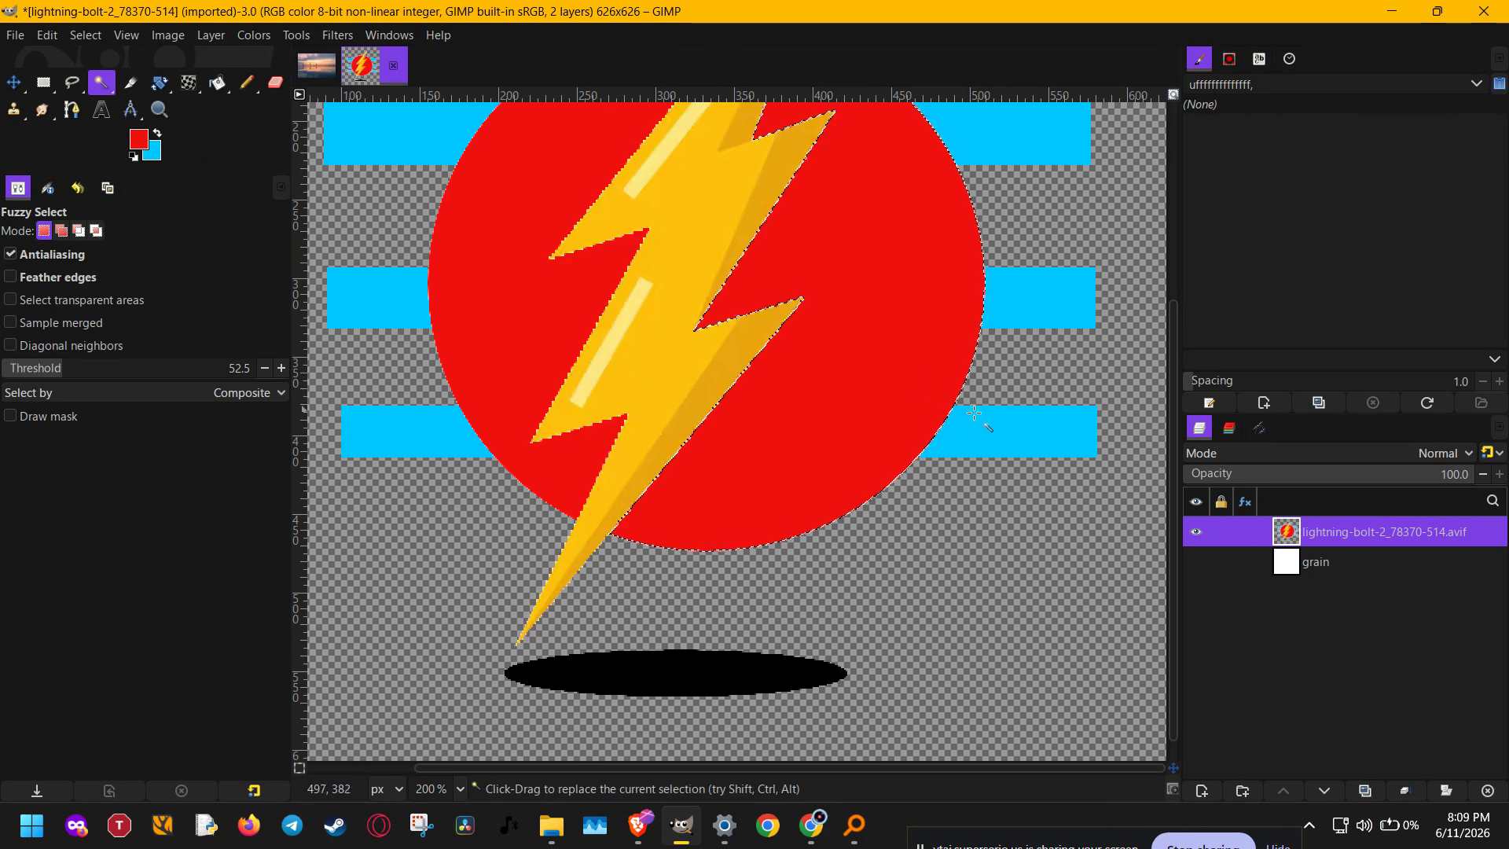
{"action": "left_click", "coordinate": [1011, 437]}
{"action": "left_click", "coordinate": [1034, 305]}
{"action": "left_click", "coordinate": [1027, 137]}
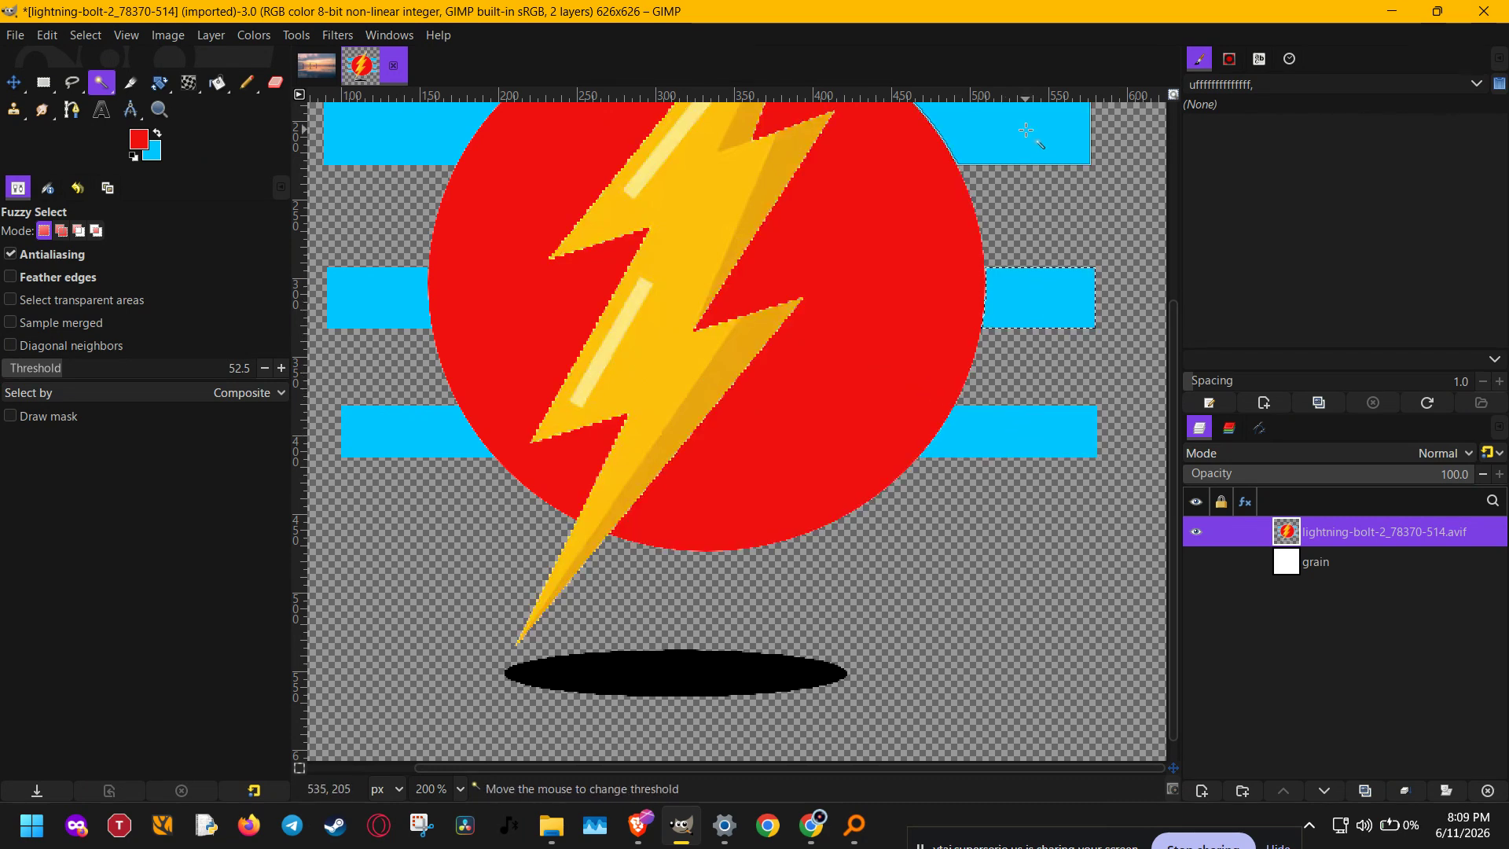
{"action": "left_click_drag", "start_coordinate": [1040, 386], "coordinate": [1021, 476]}
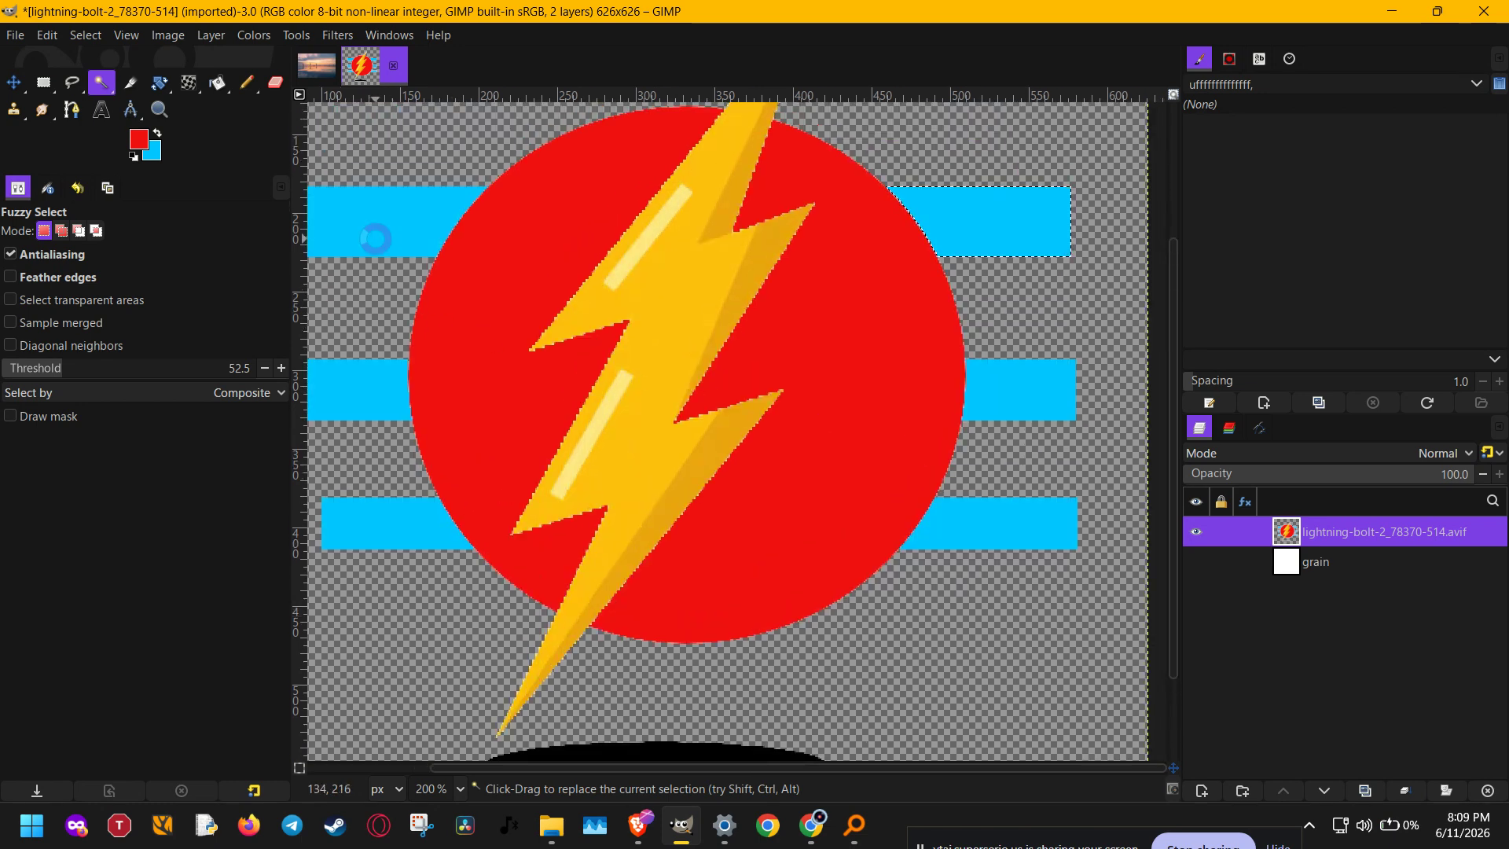
Step: Fuzzy-select the blue bars on the circle's left side and parts of the bolt, one region at a time
{"action": "left_click", "coordinate": [365, 383]}
{"action": "left_click", "coordinate": [391, 527]}
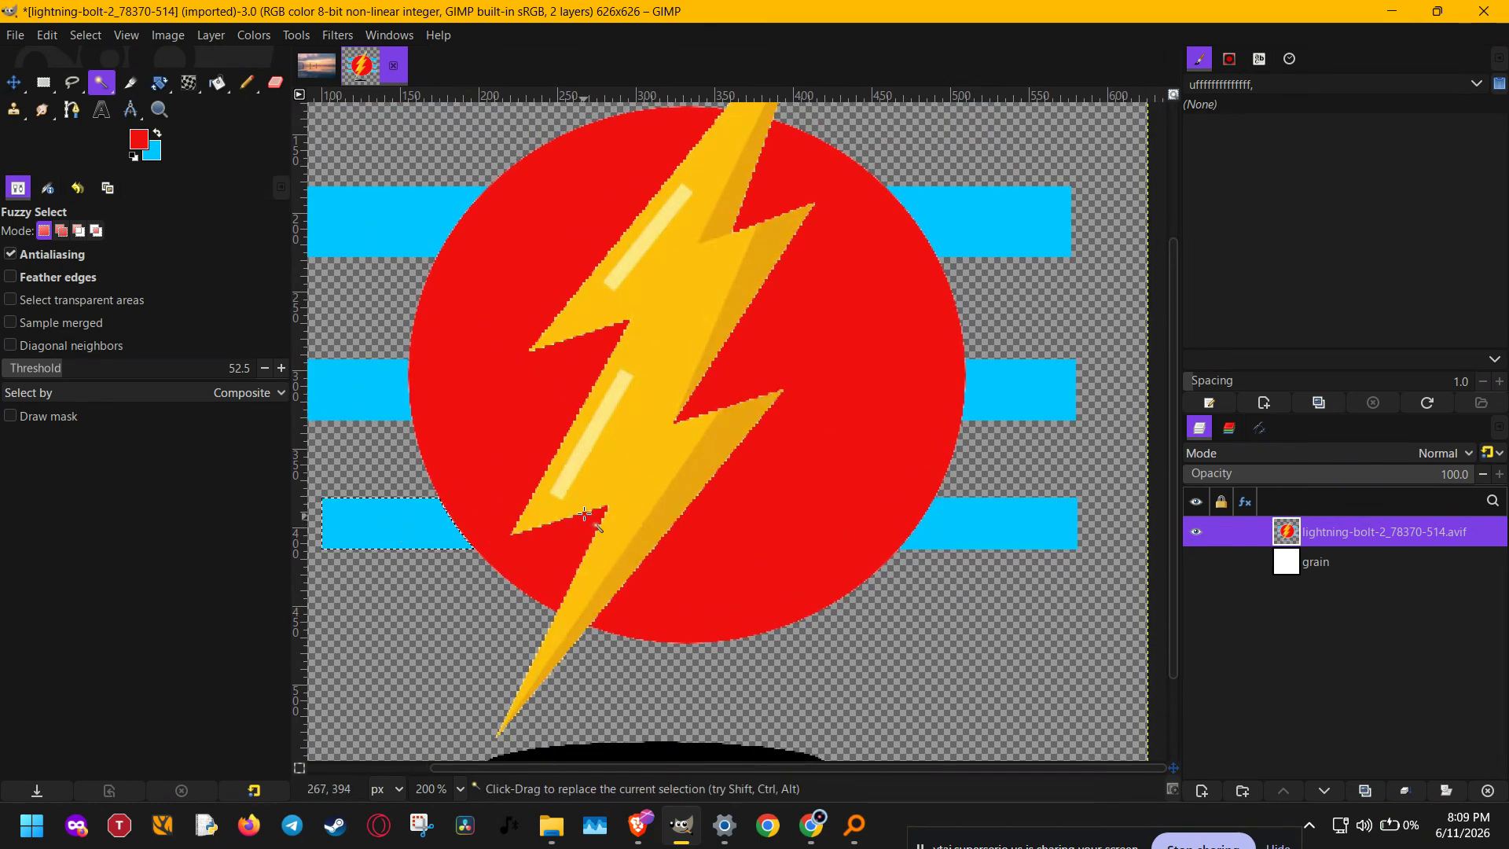
{"action": "left_click_drag", "start_coordinate": [586, 513], "coordinate": [711, 456]}
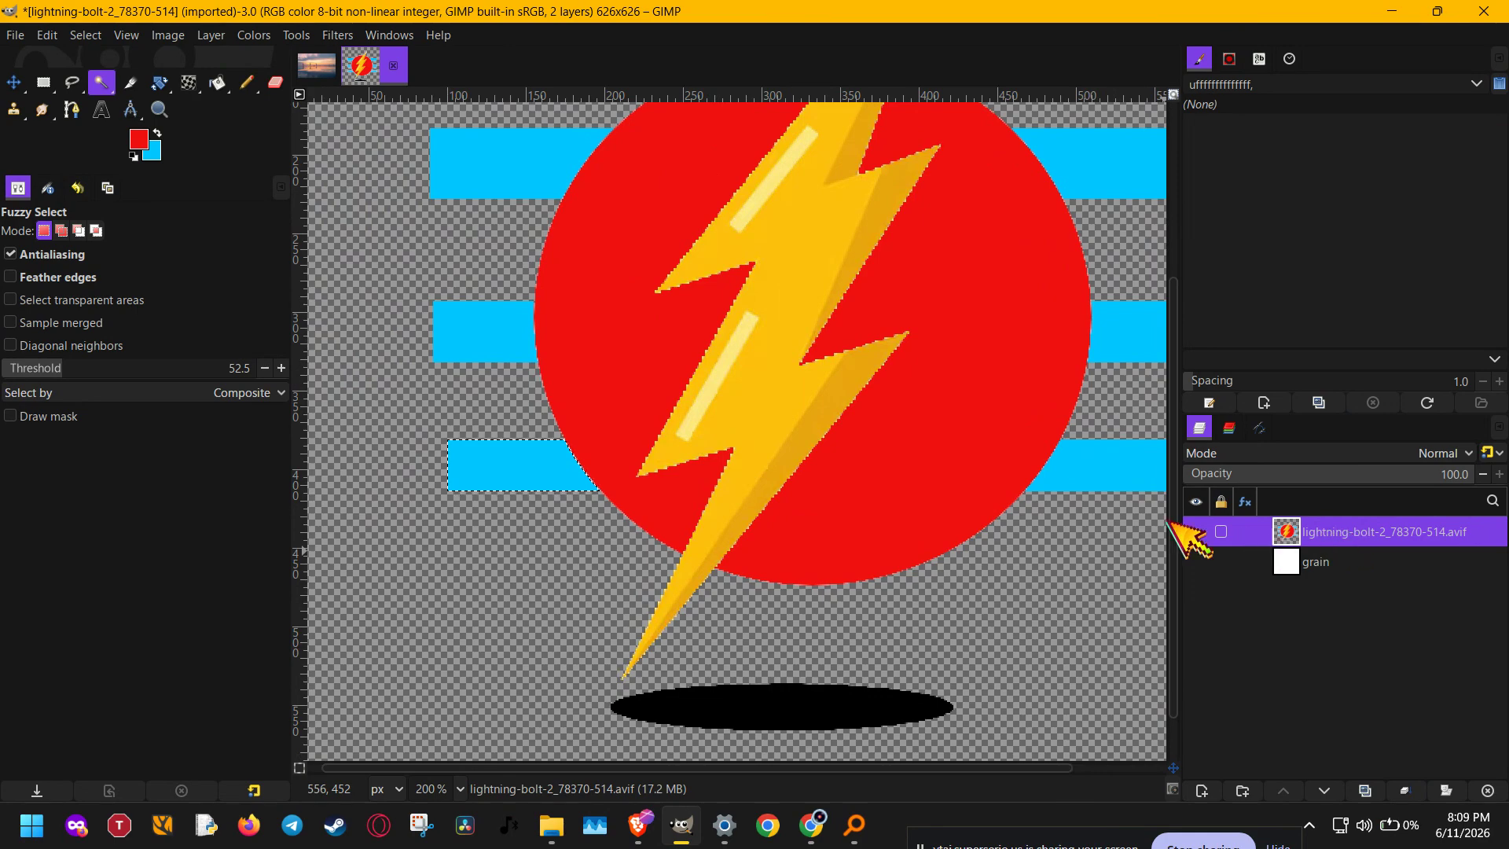
{"action": "left_click", "coordinate": [904, 494]}
{"action": "left_click", "coordinate": [787, 450]}
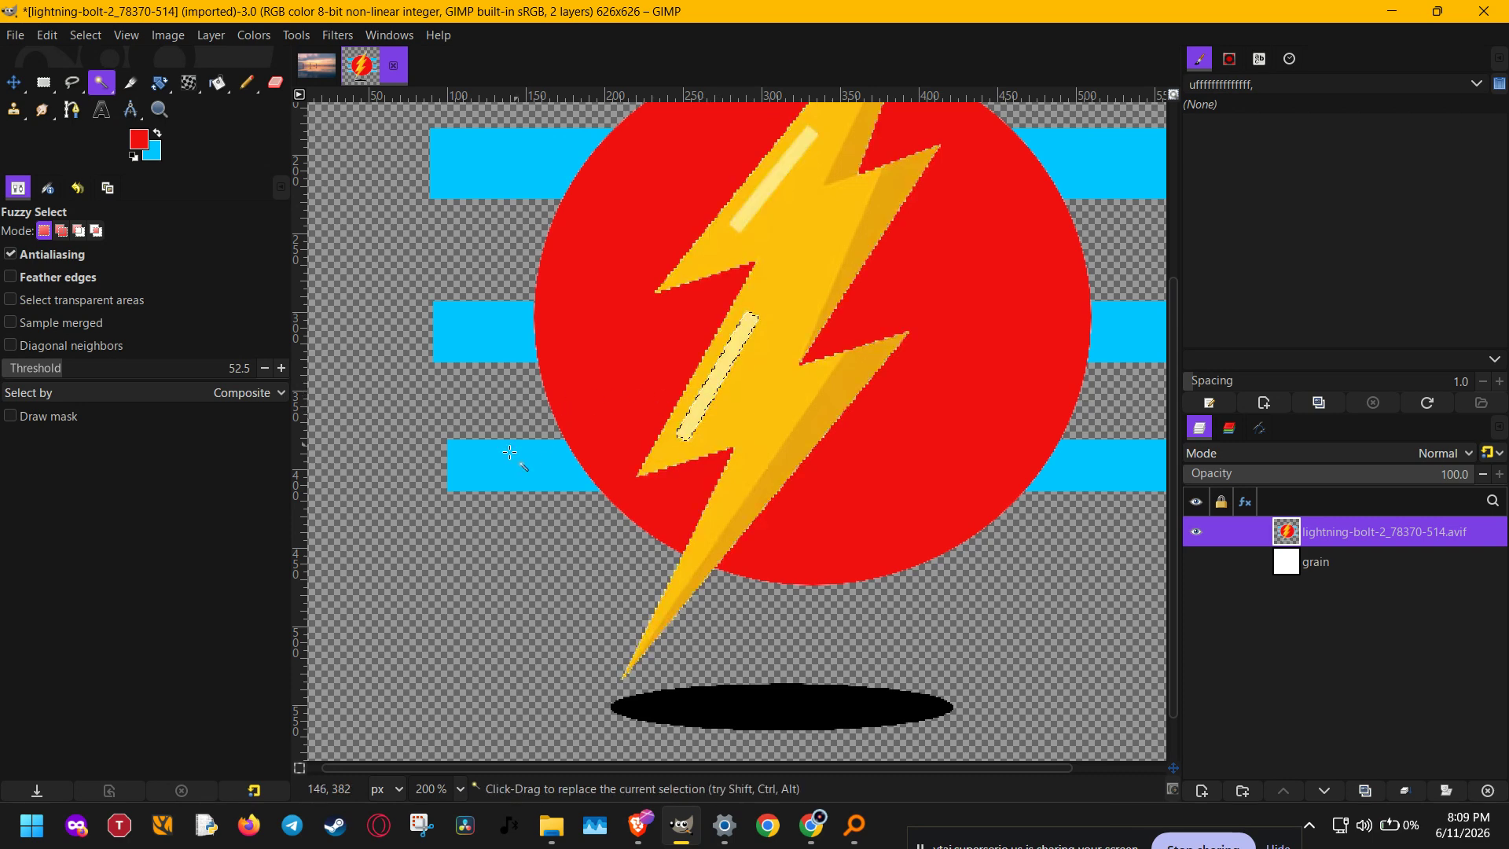
{"action": "left_click", "coordinate": [495, 345]}
{"action": "left_click", "coordinate": [505, 168]}
Step: Bring up the Layers dockable dialog
{"action": "scroll", "coordinate": [681, 516], "scroll_direction": "up", "scroll_amount": 5}
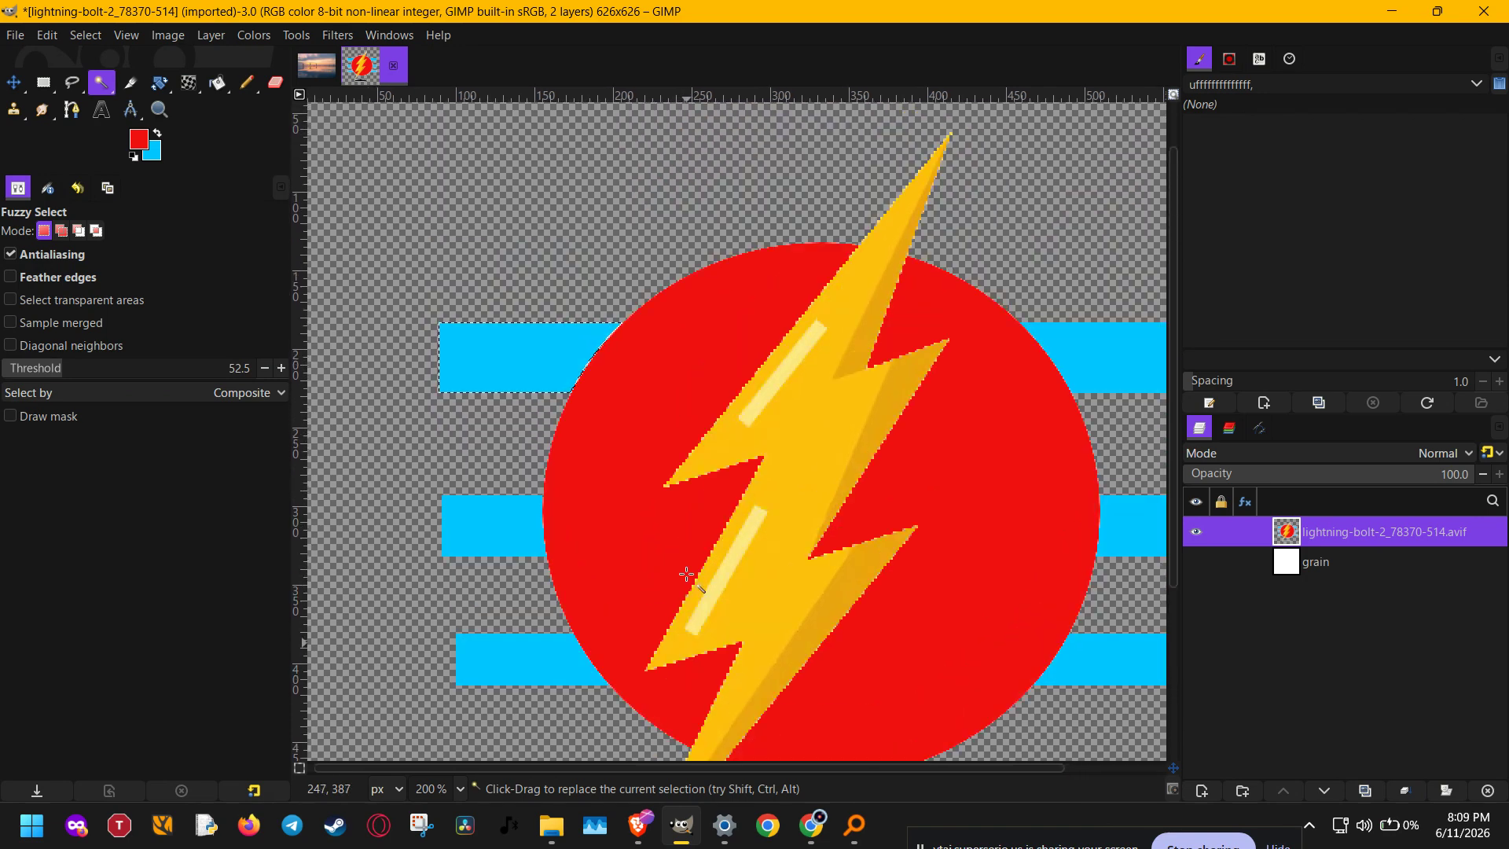
{"action": "scroll", "coordinate": [908, 593], "scroll_direction": "down", "scroll_amount": 2}
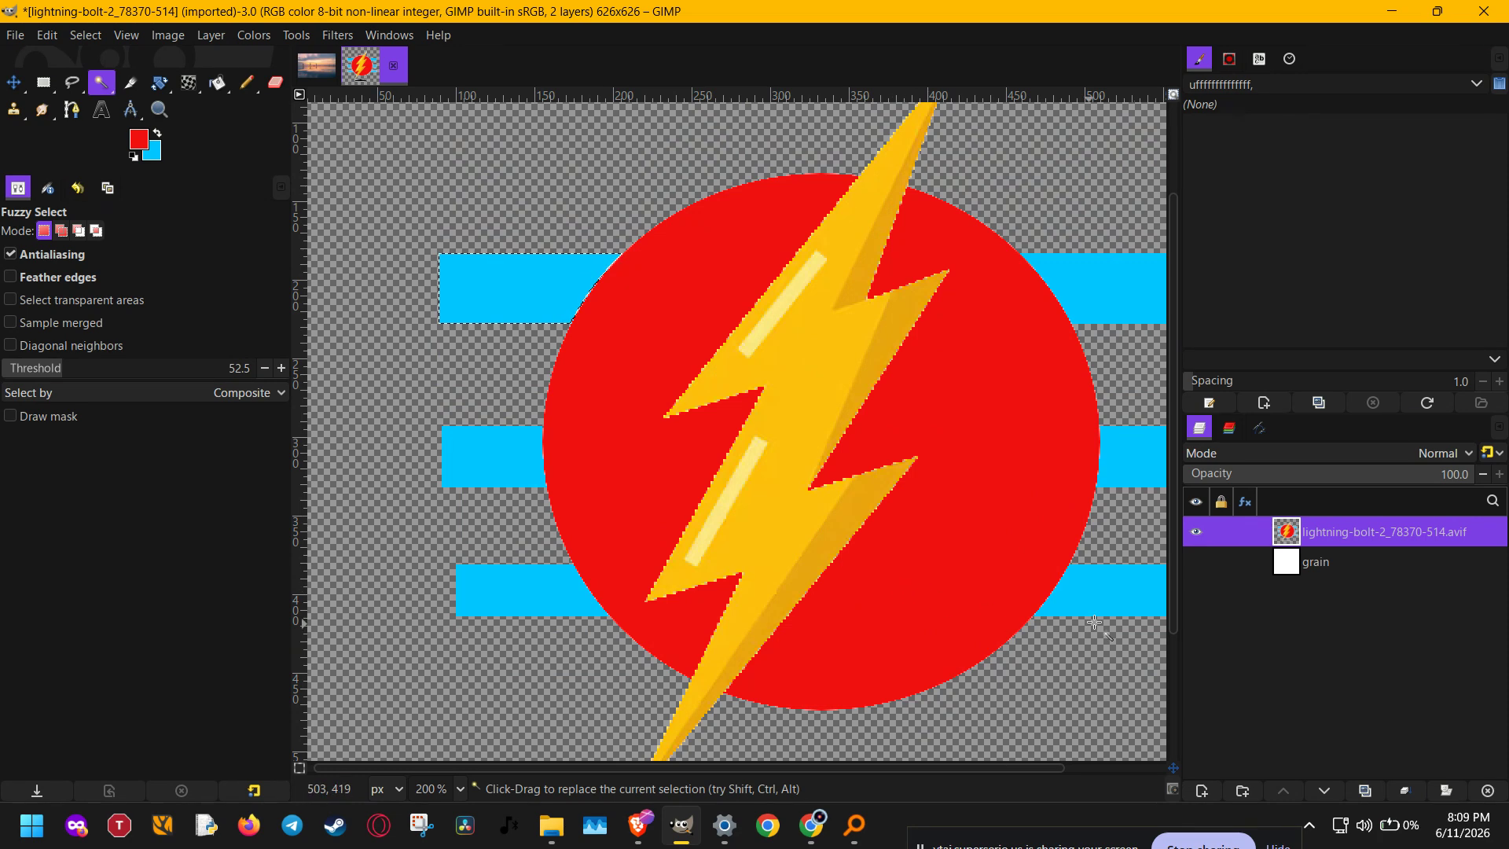
{"action": "left_click", "coordinate": [389, 35]}
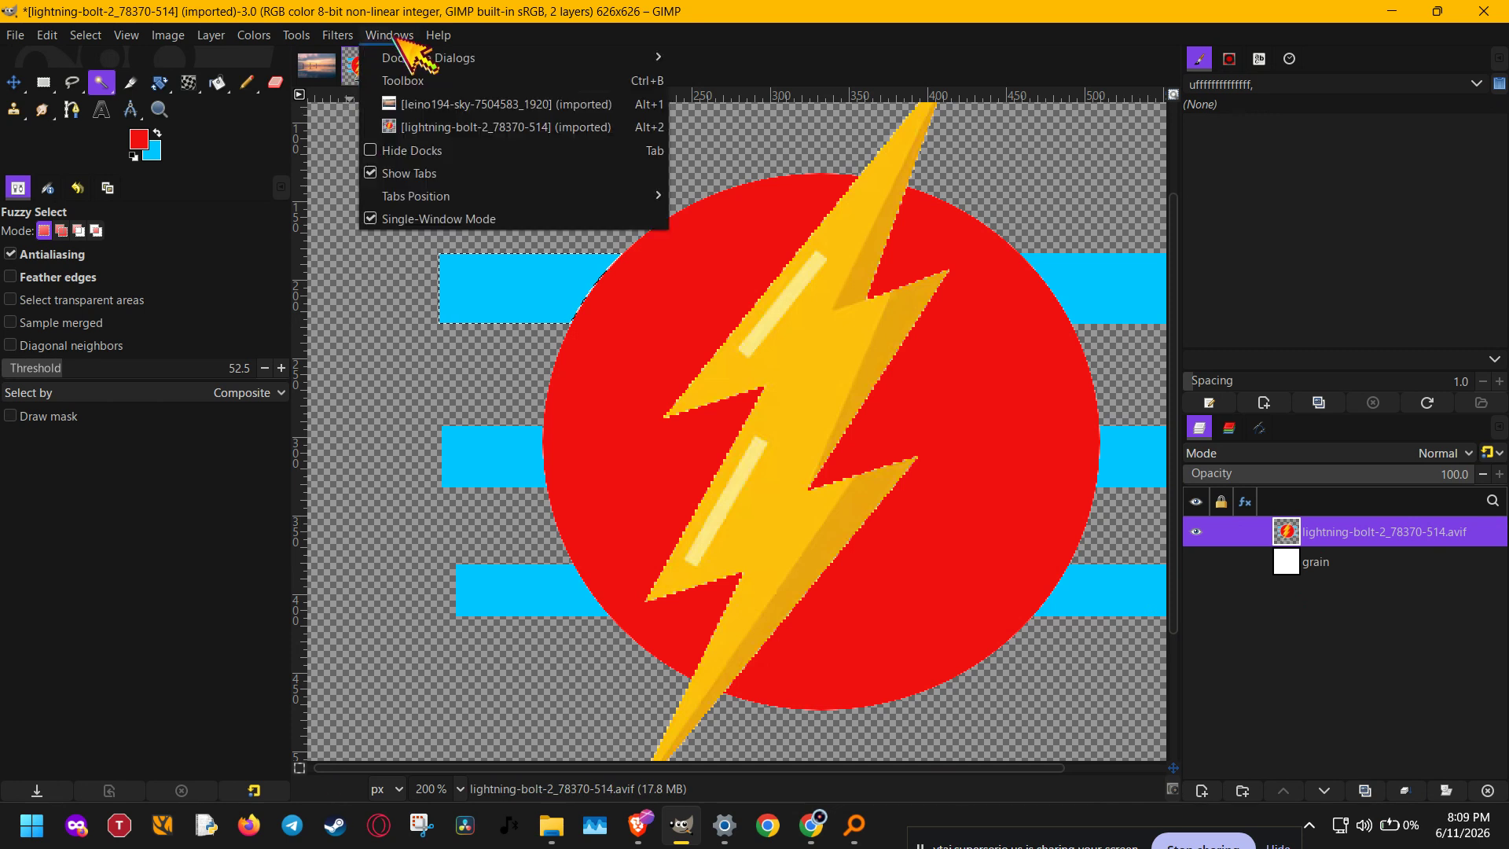
{"action": "mouse_move", "coordinate": [448, 57]}
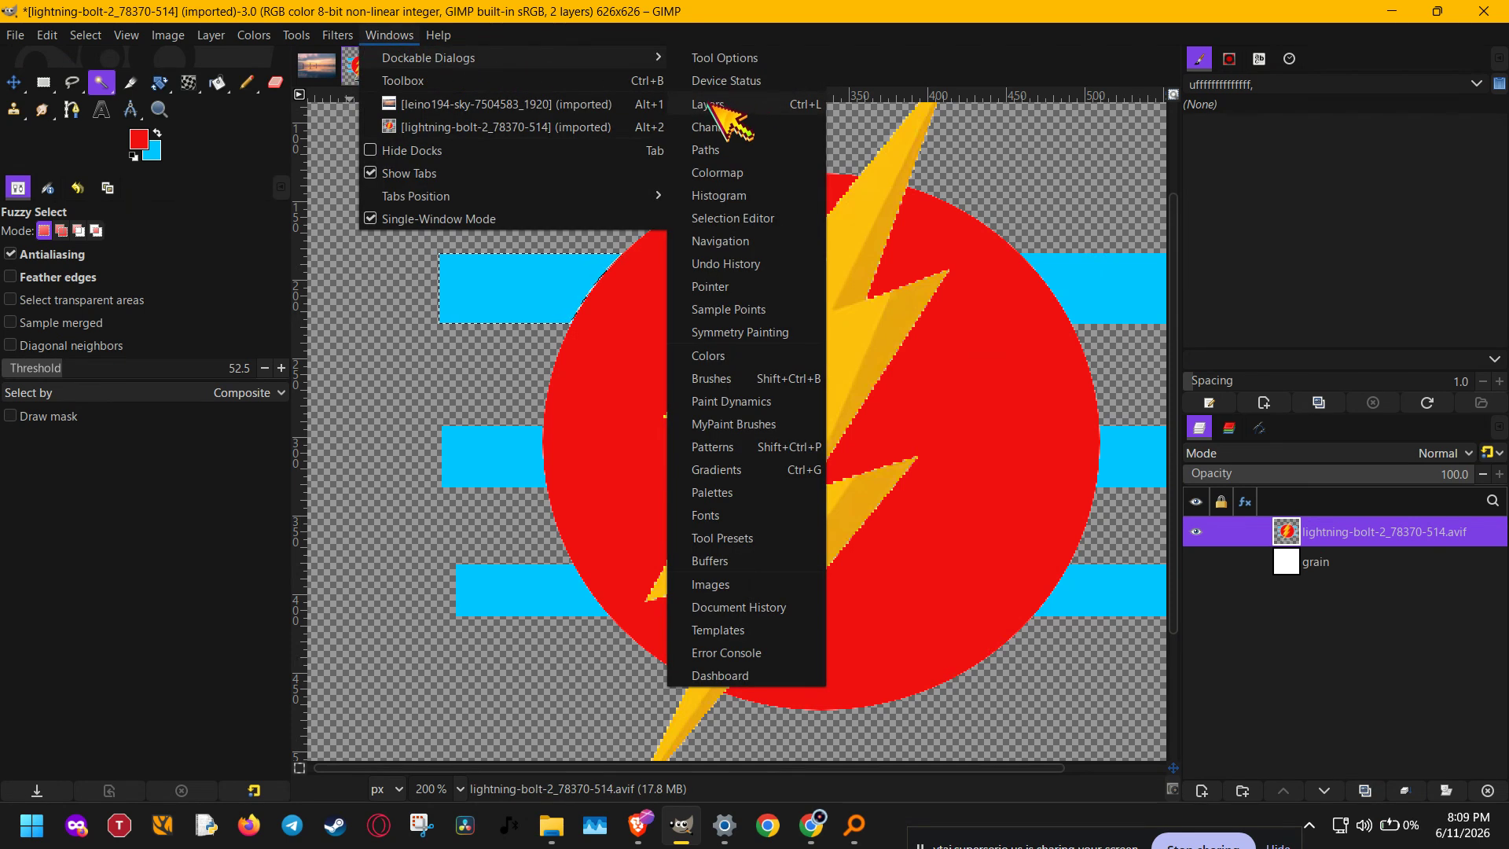
{"action": "left_click", "coordinate": [756, 105]}
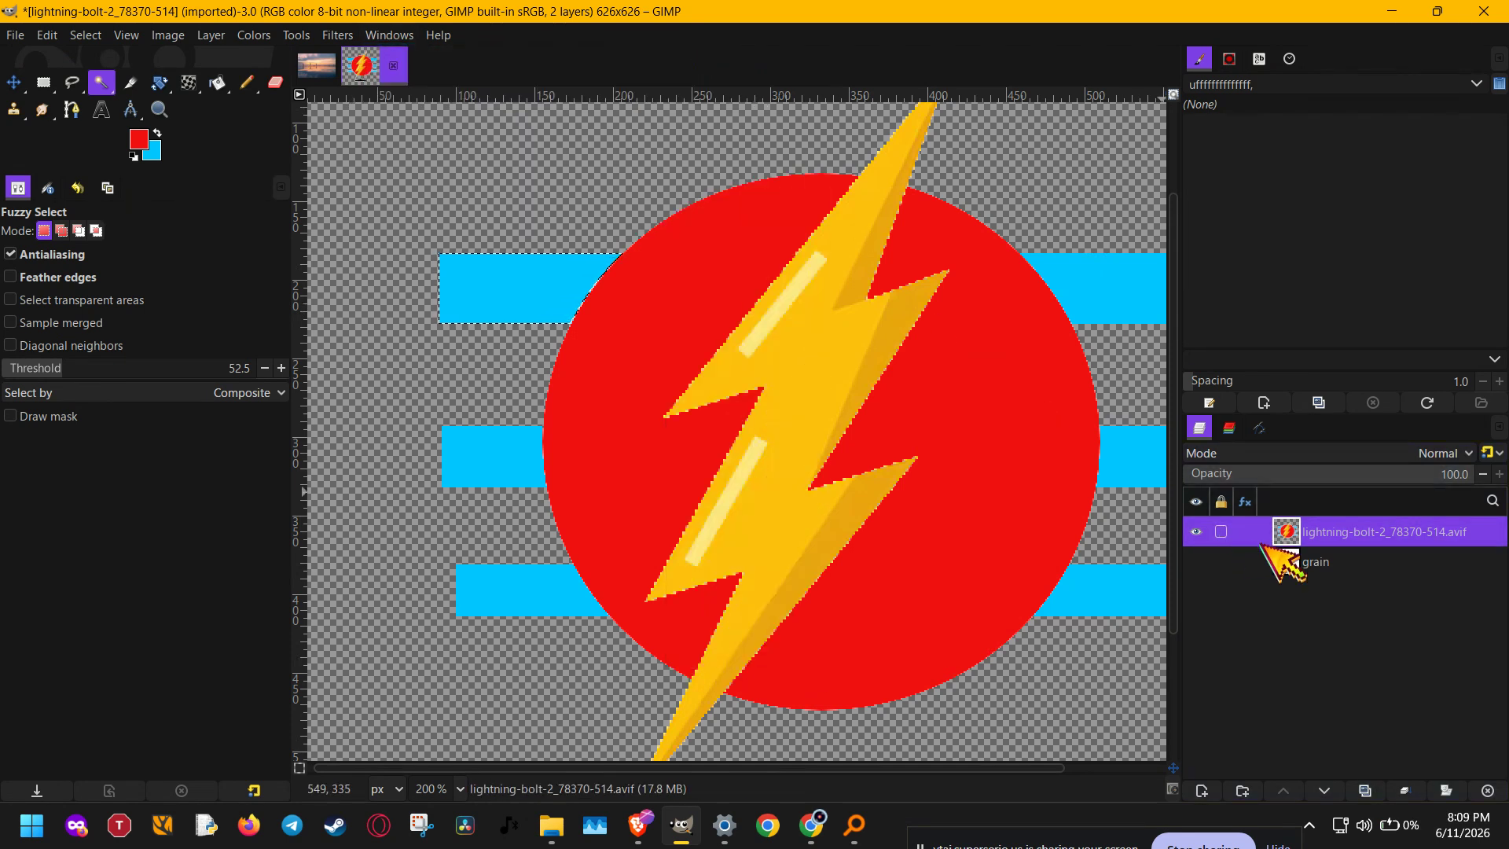
Step: Select all opaque artwork on the lightning-bolt layer with Alpha to Selection and inspect the selection outline
{"action": "right_click", "coordinate": [1334, 531]}
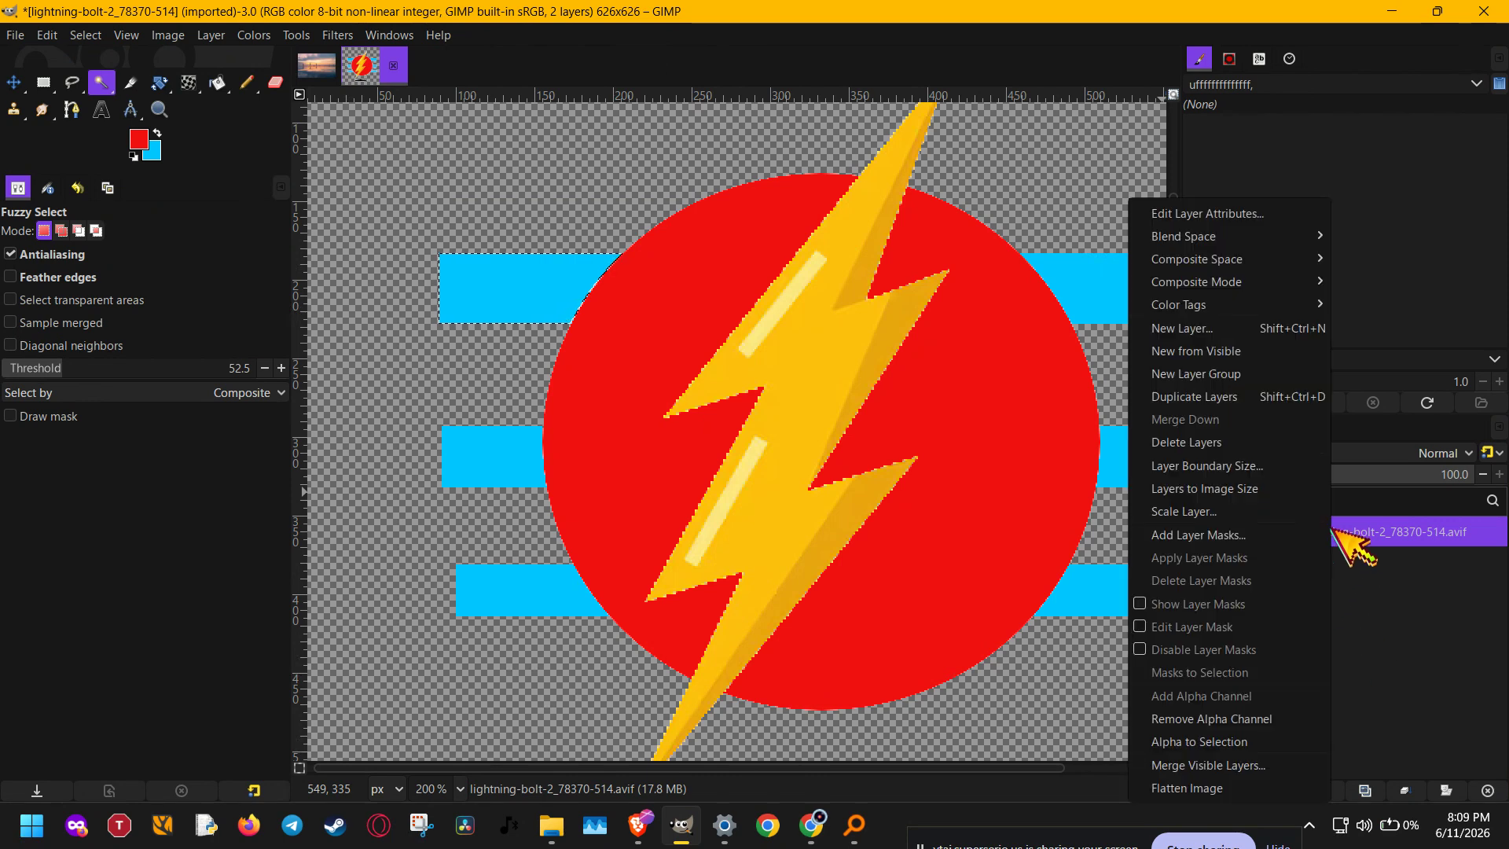
{"action": "right_click", "coordinate": [1337, 533]}
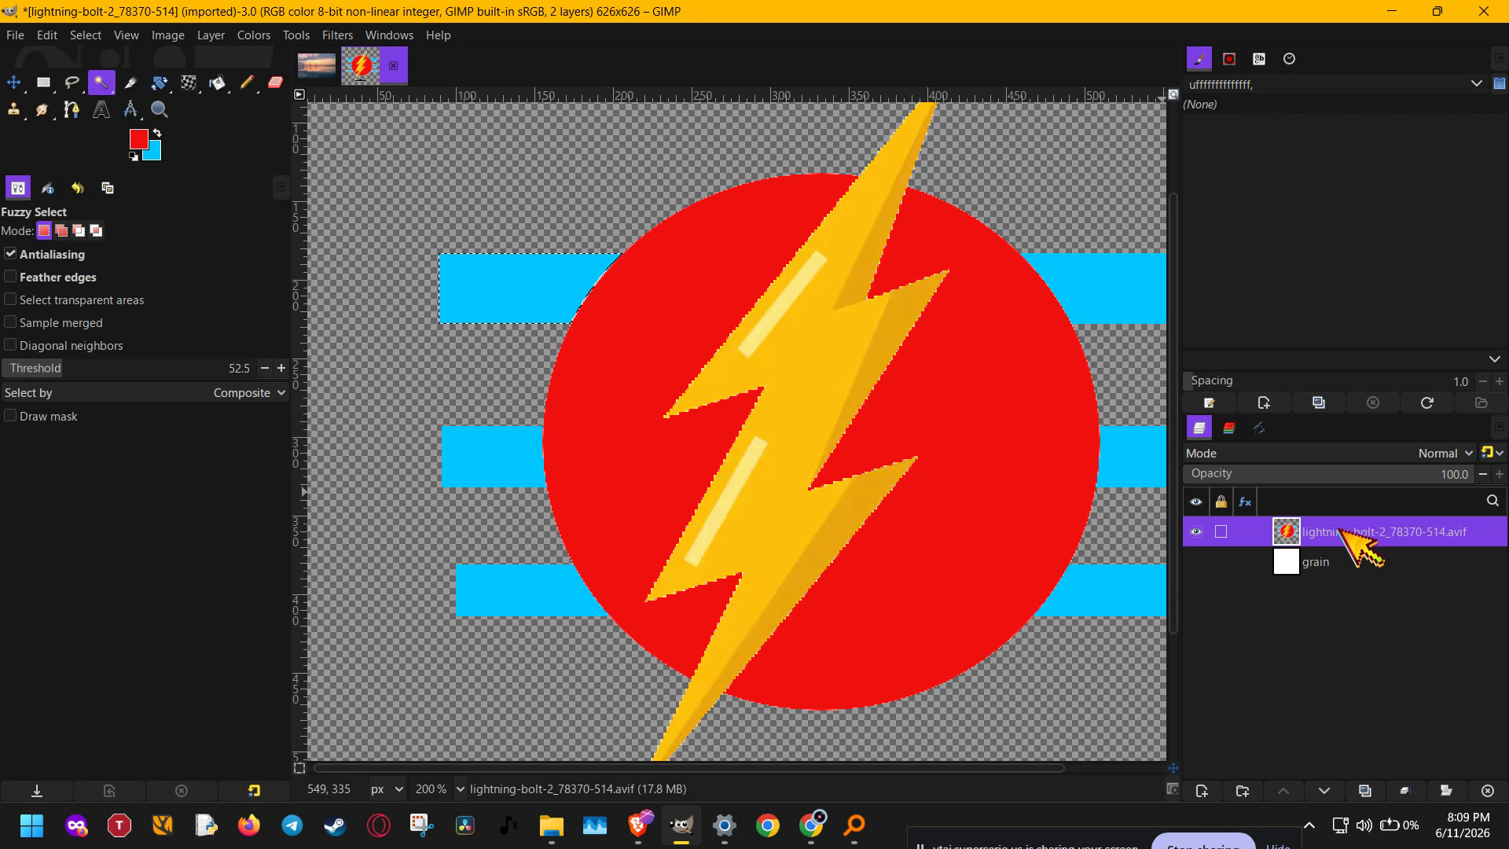
{"action": "right_click", "coordinate": [1340, 534]}
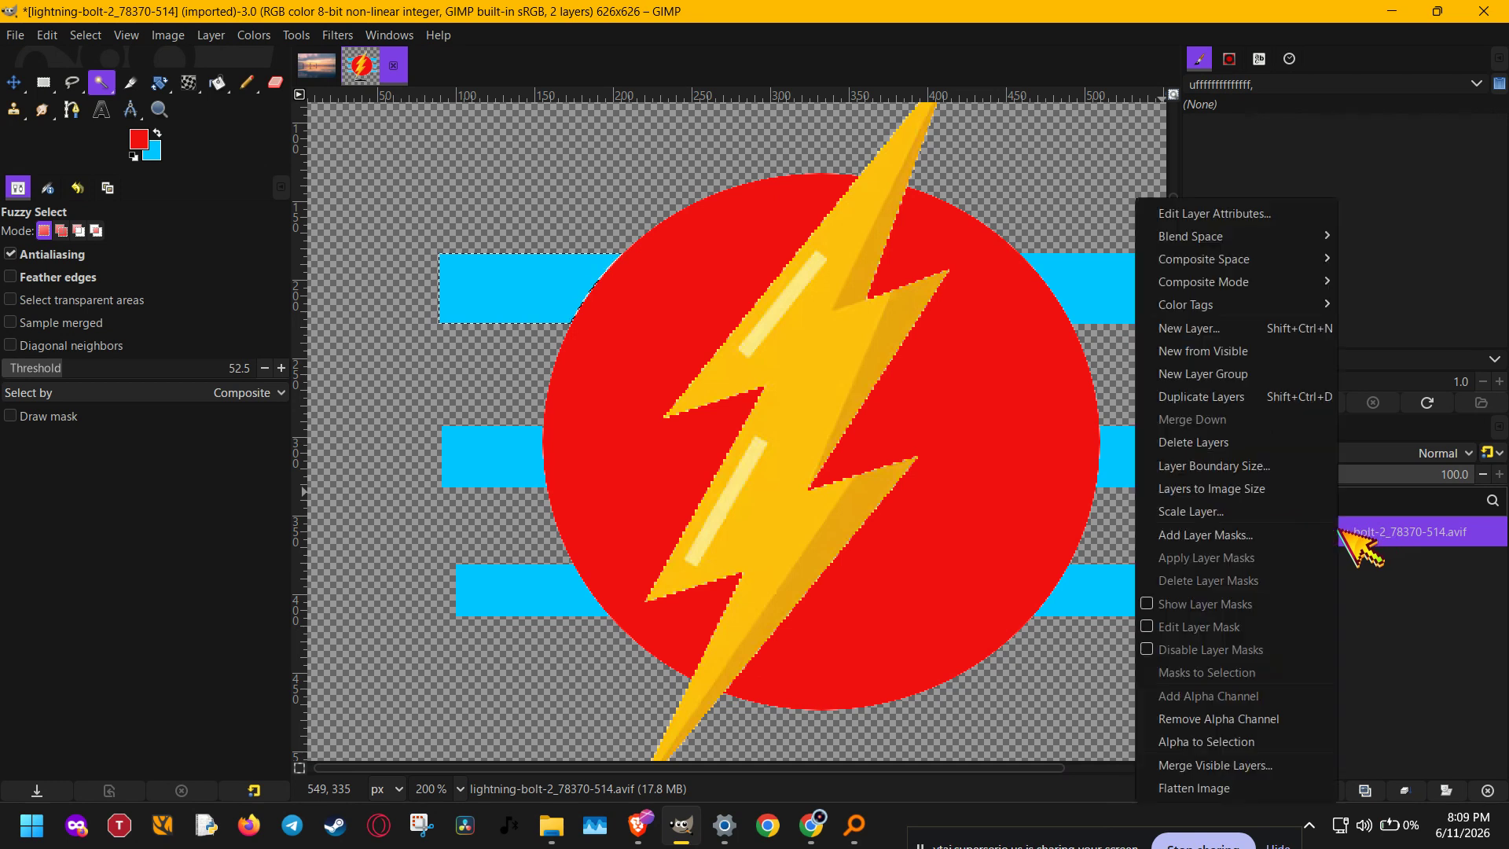
{"action": "left_click", "coordinate": [1293, 745]}
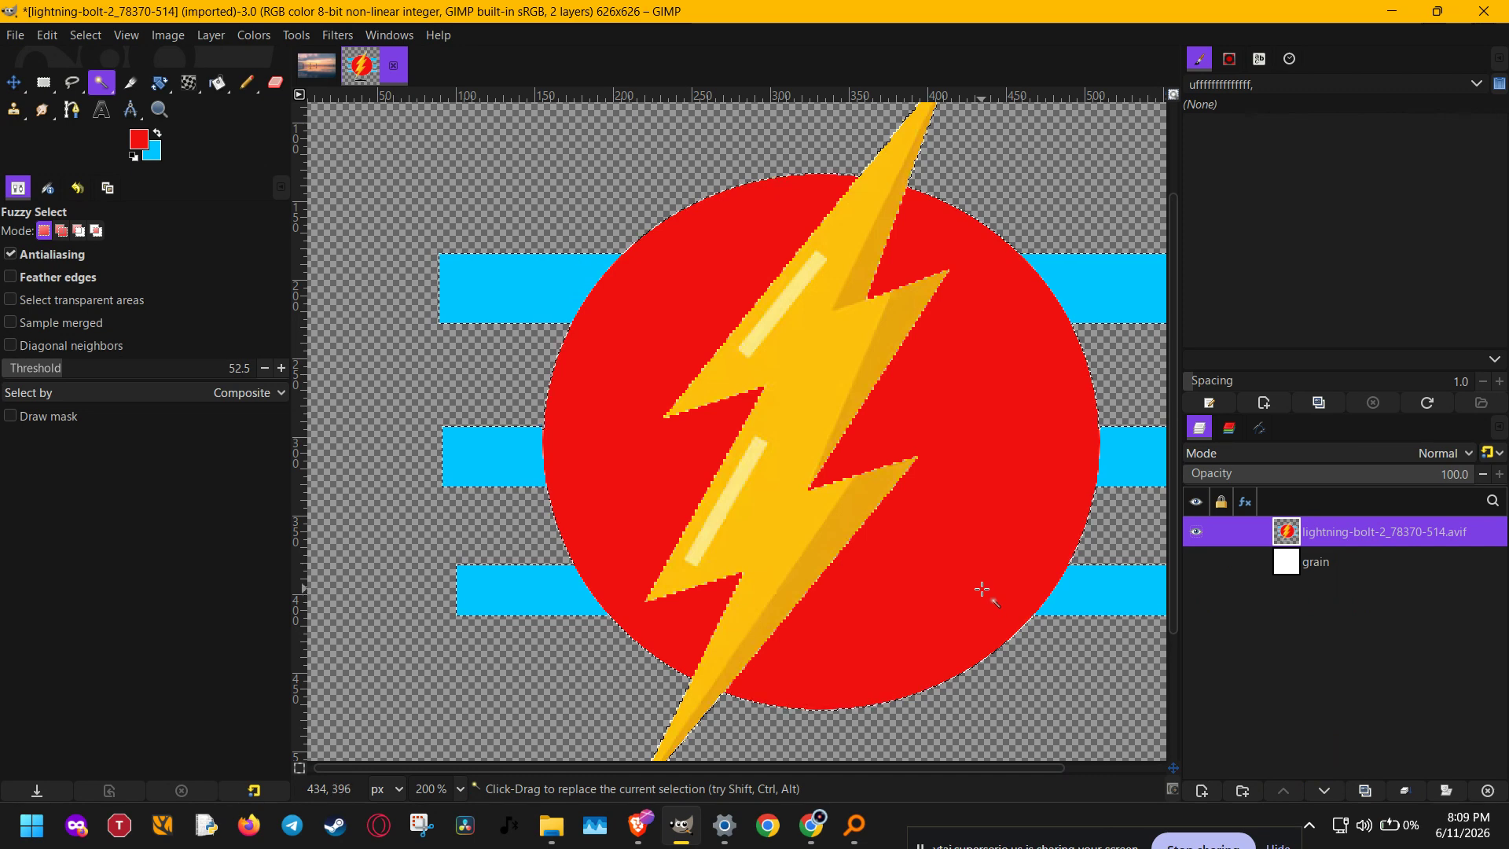
{"action": "scroll", "coordinate": [982, 588], "scroll_direction": "down", "scroll_amount": 5}
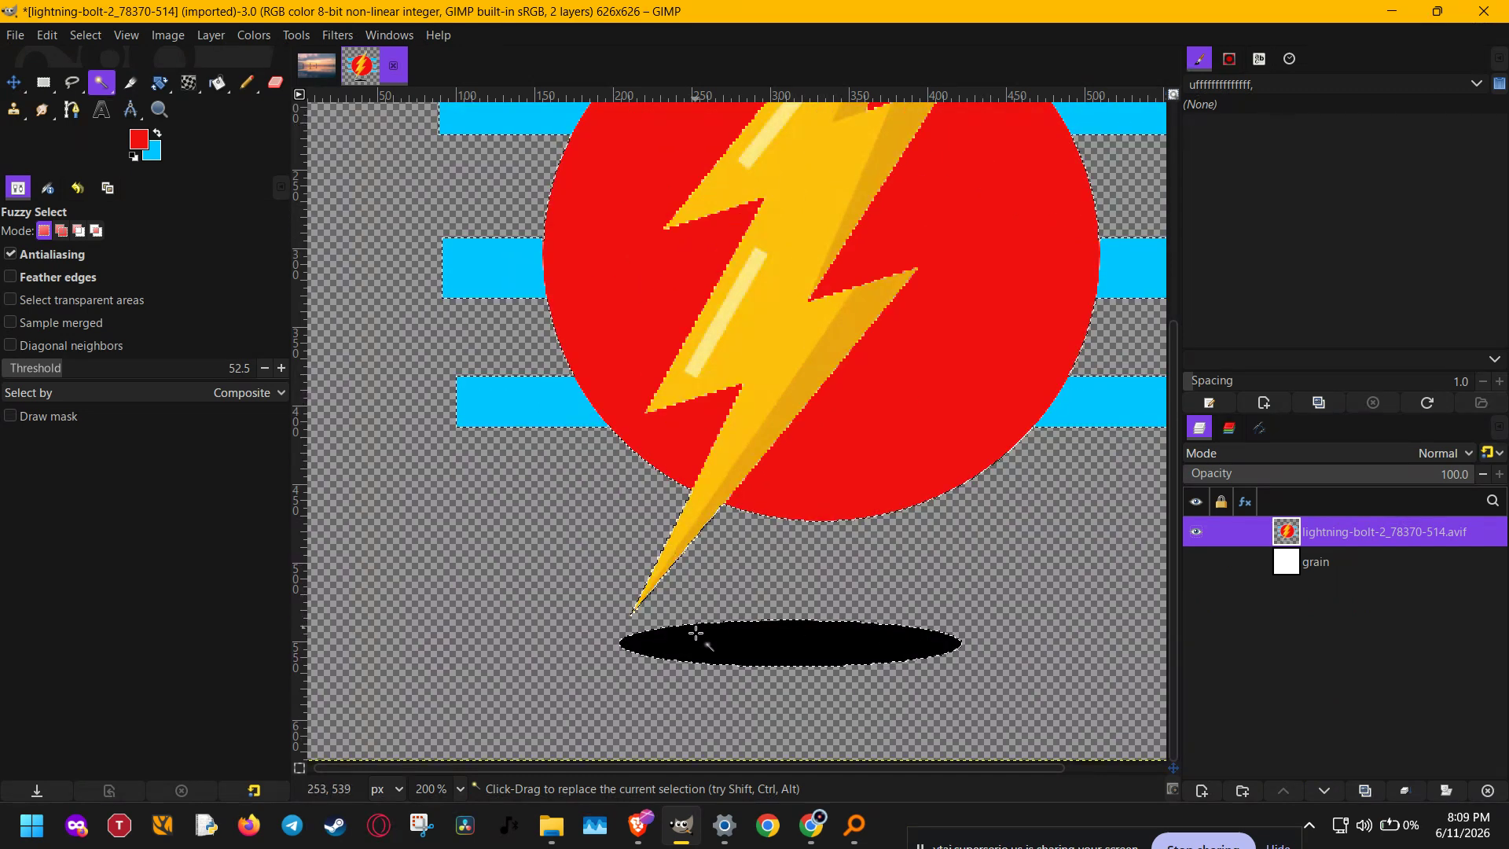
{"action": "scroll", "coordinate": [915, 464], "scroll_direction": "up", "scroll_amount": 5}
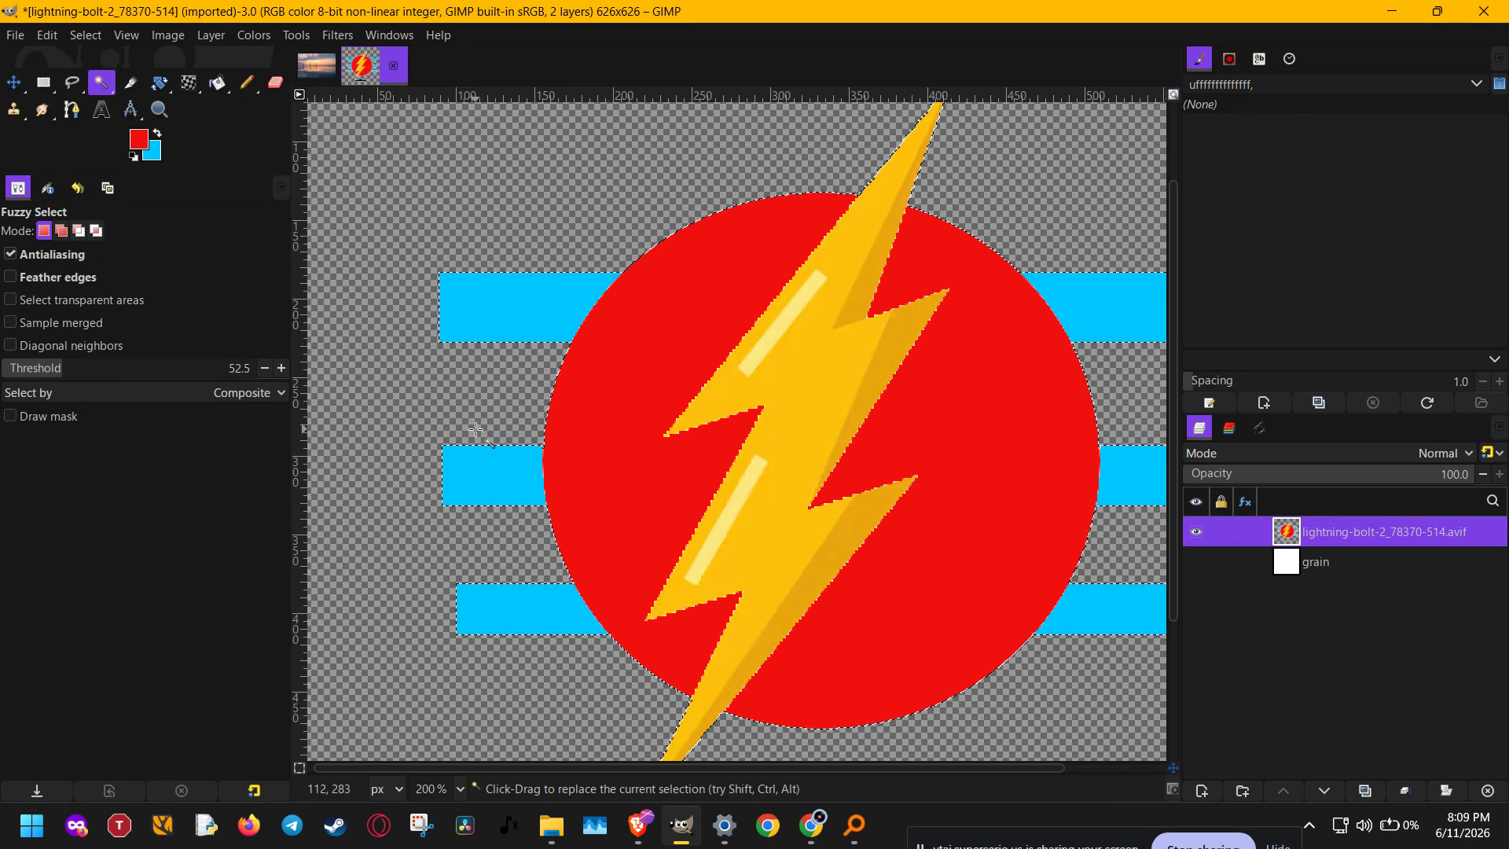
{"action": "scroll", "coordinate": [474, 429], "scroll_direction": "down", "scroll_amount": 6, "text": "ctrl"}
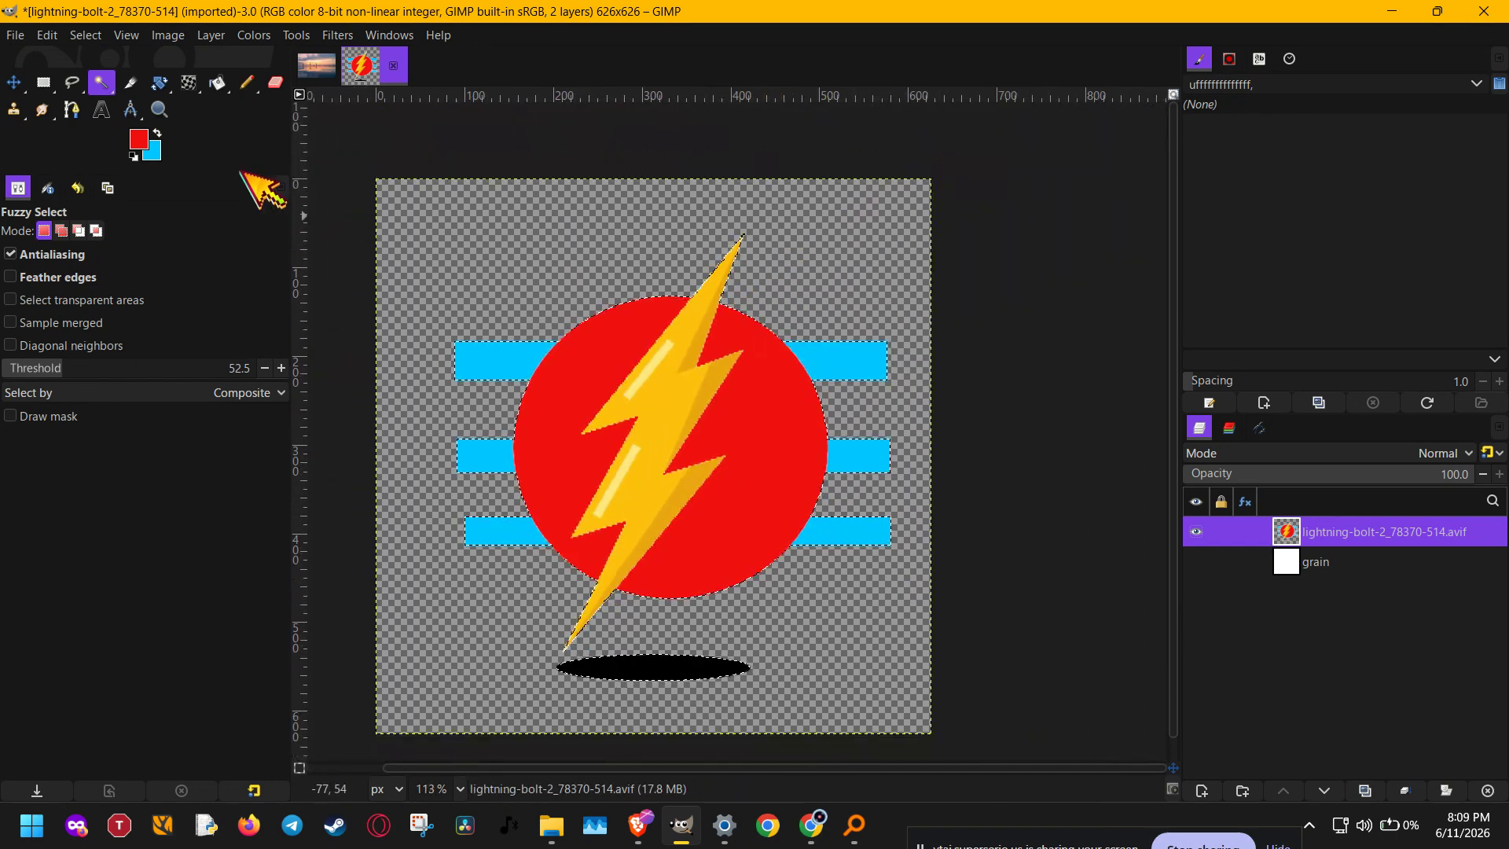
Step: Set the foreground colour to bright green, 21f110
{"action": "left_click", "coordinate": [148, 139]}
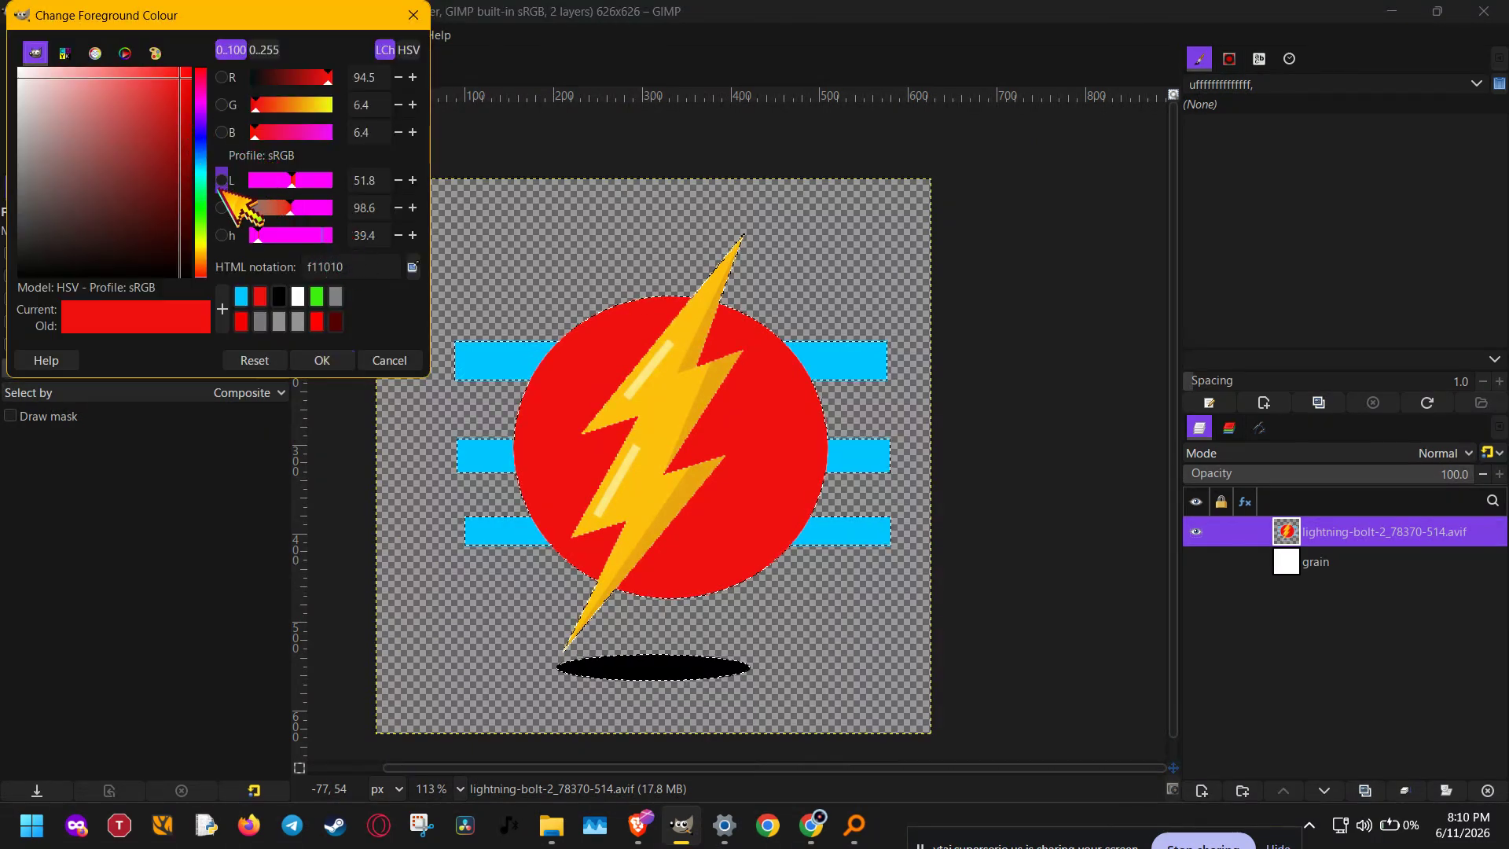
{"action": "left_click", "coordinate": [203, 240]}
{"action": "left_click_drag", "start_coordinate": [206, 223], "coordinate": [217, 212]}
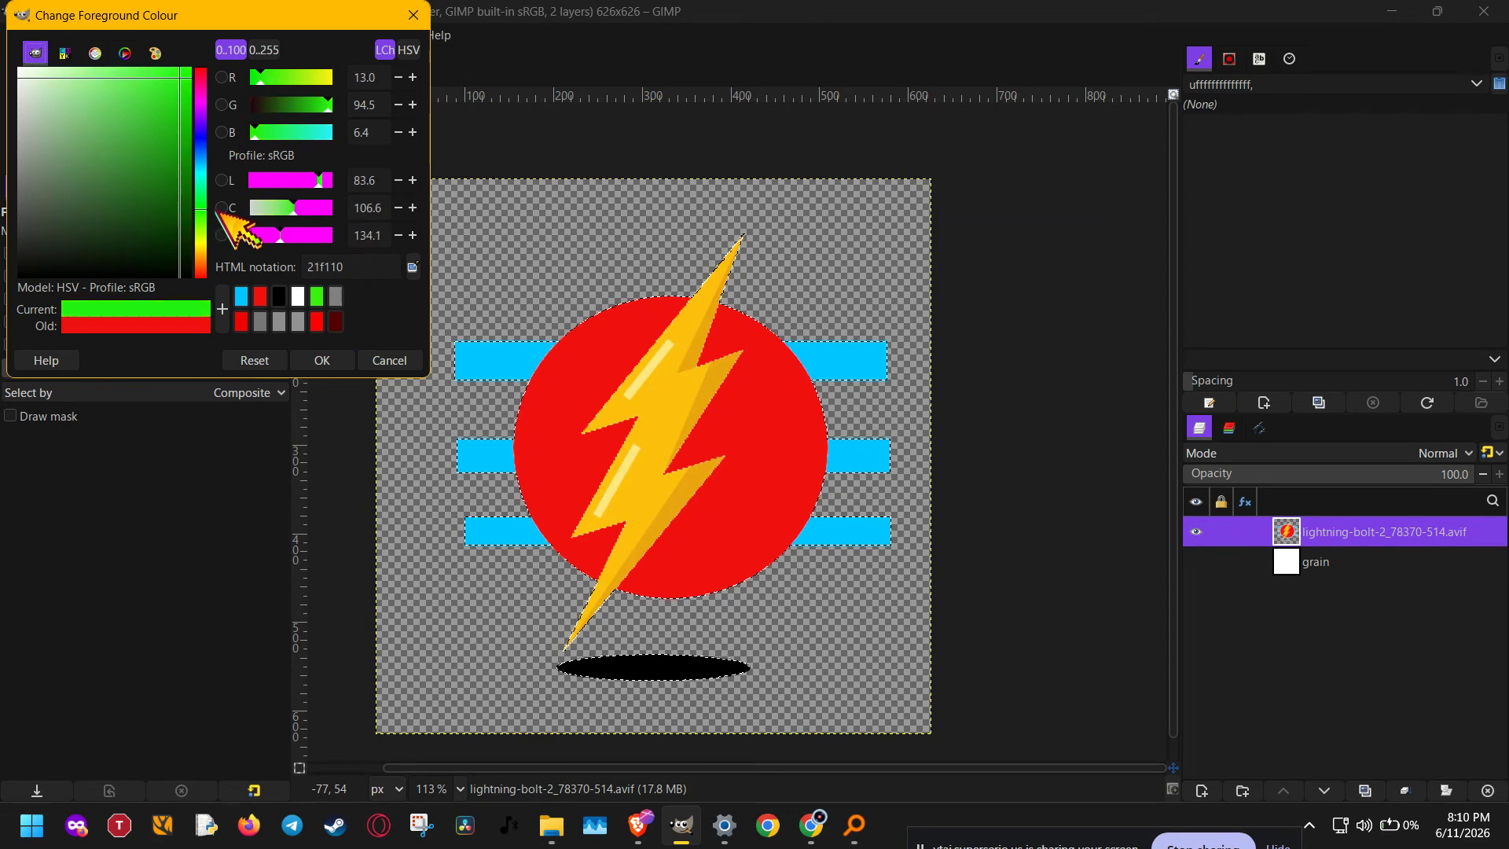
{"action": "left_click", "coordinate": [303, 358]}
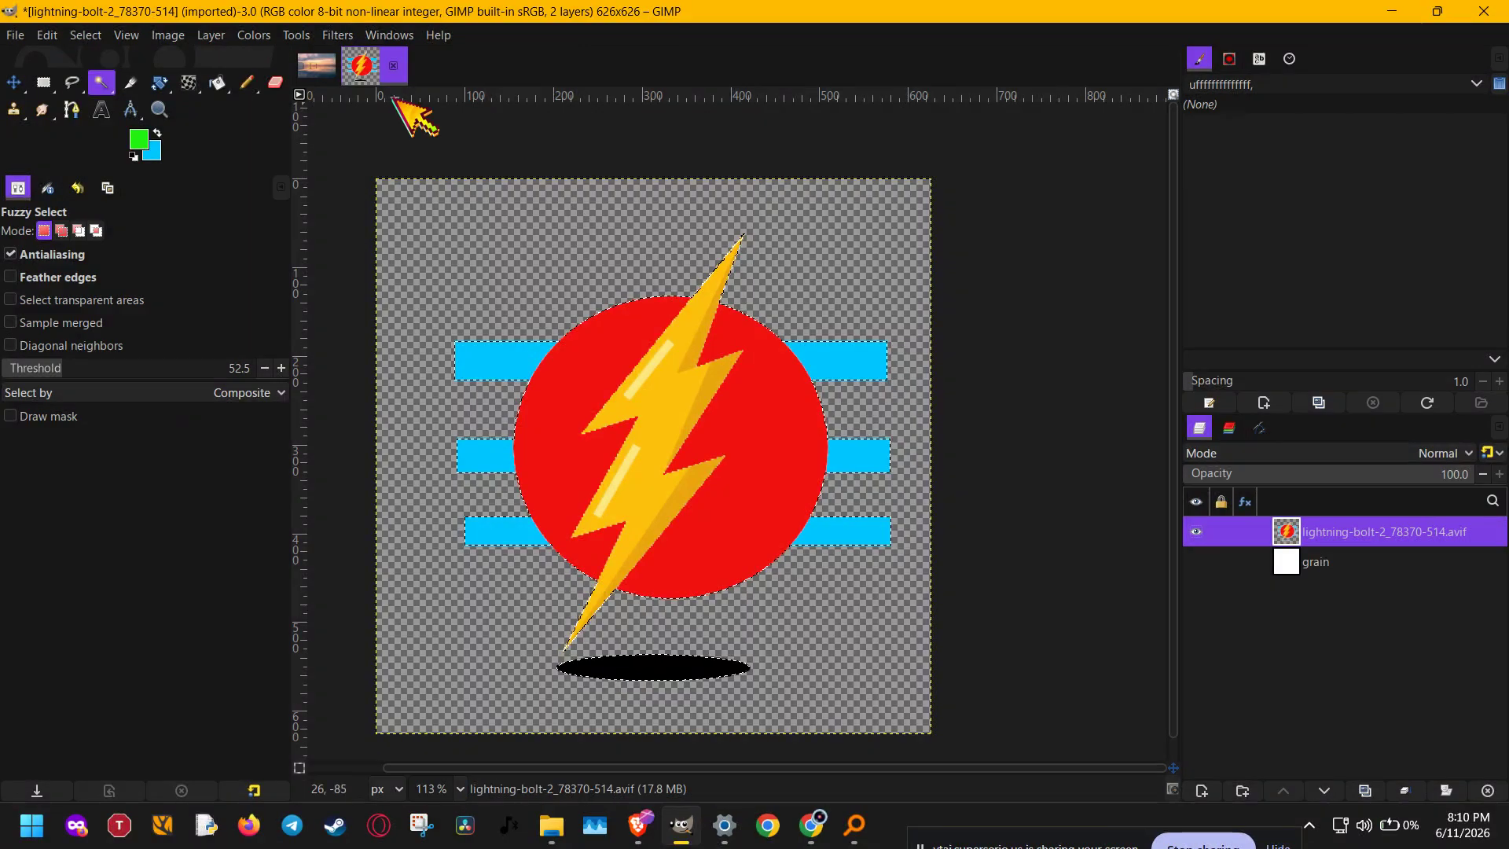
Step: Reapply Alpha to Selection on the lightning-bolt layer and add the layer's alpha to the current selection
{"action": "left_click", "coordinate": [217, 36]}
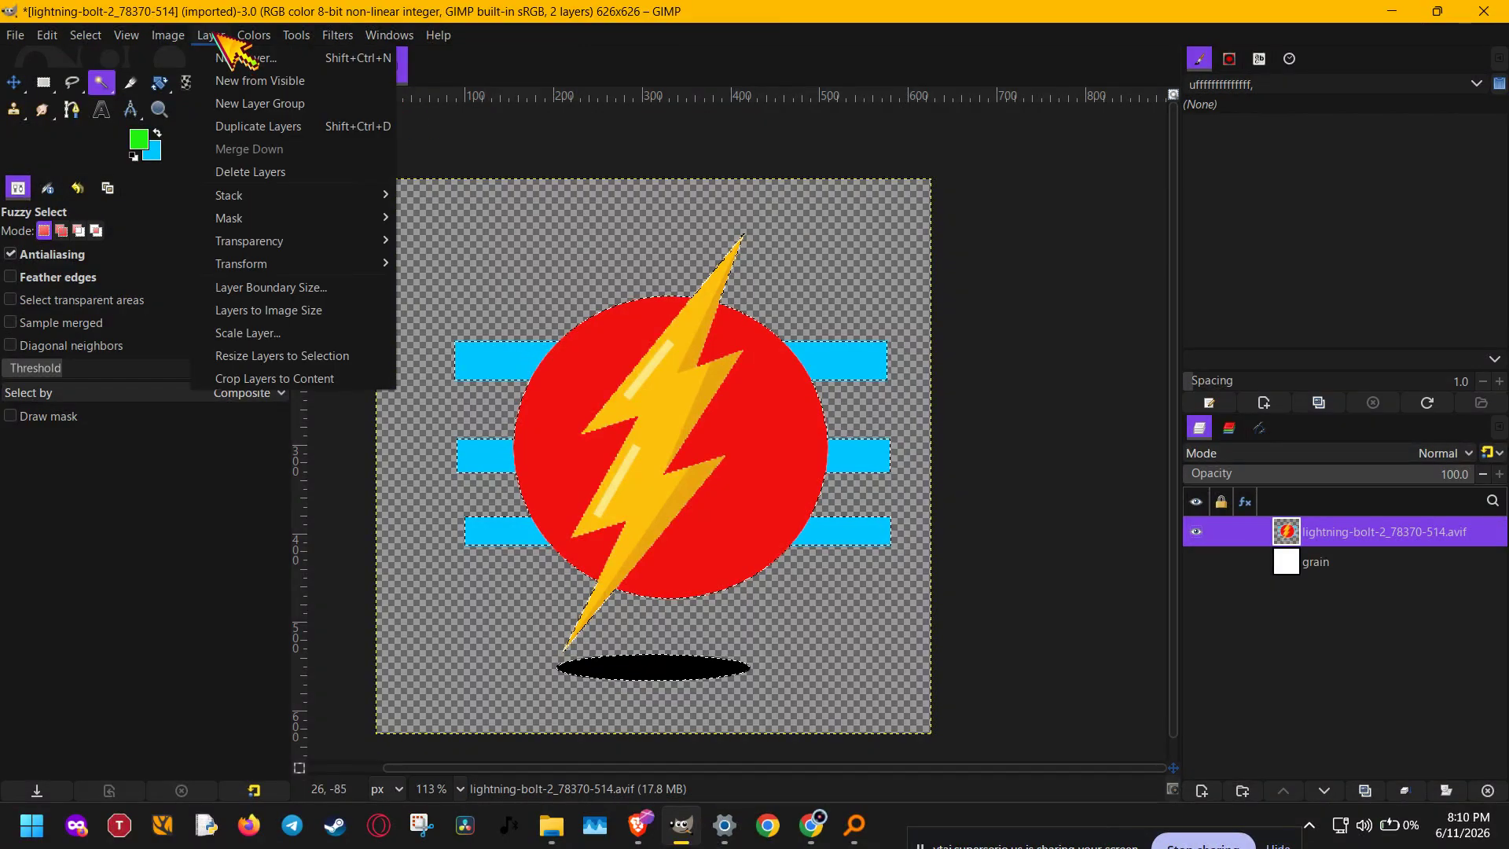
{"action": "mouse_move", "coordinate": [293, 242]}
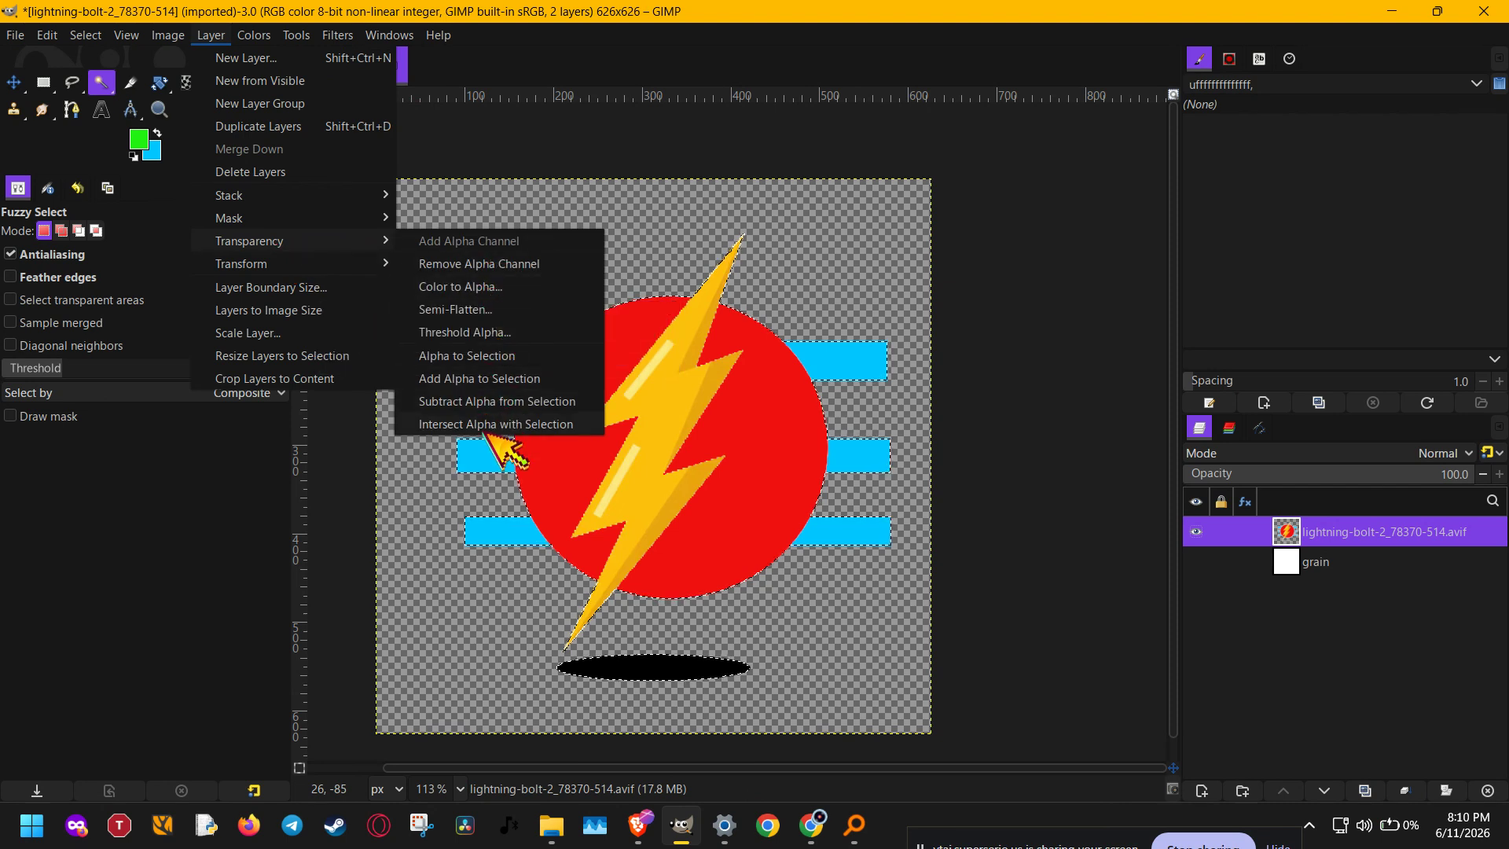
{"action": "left_click", "coordinate": [503, 356]}
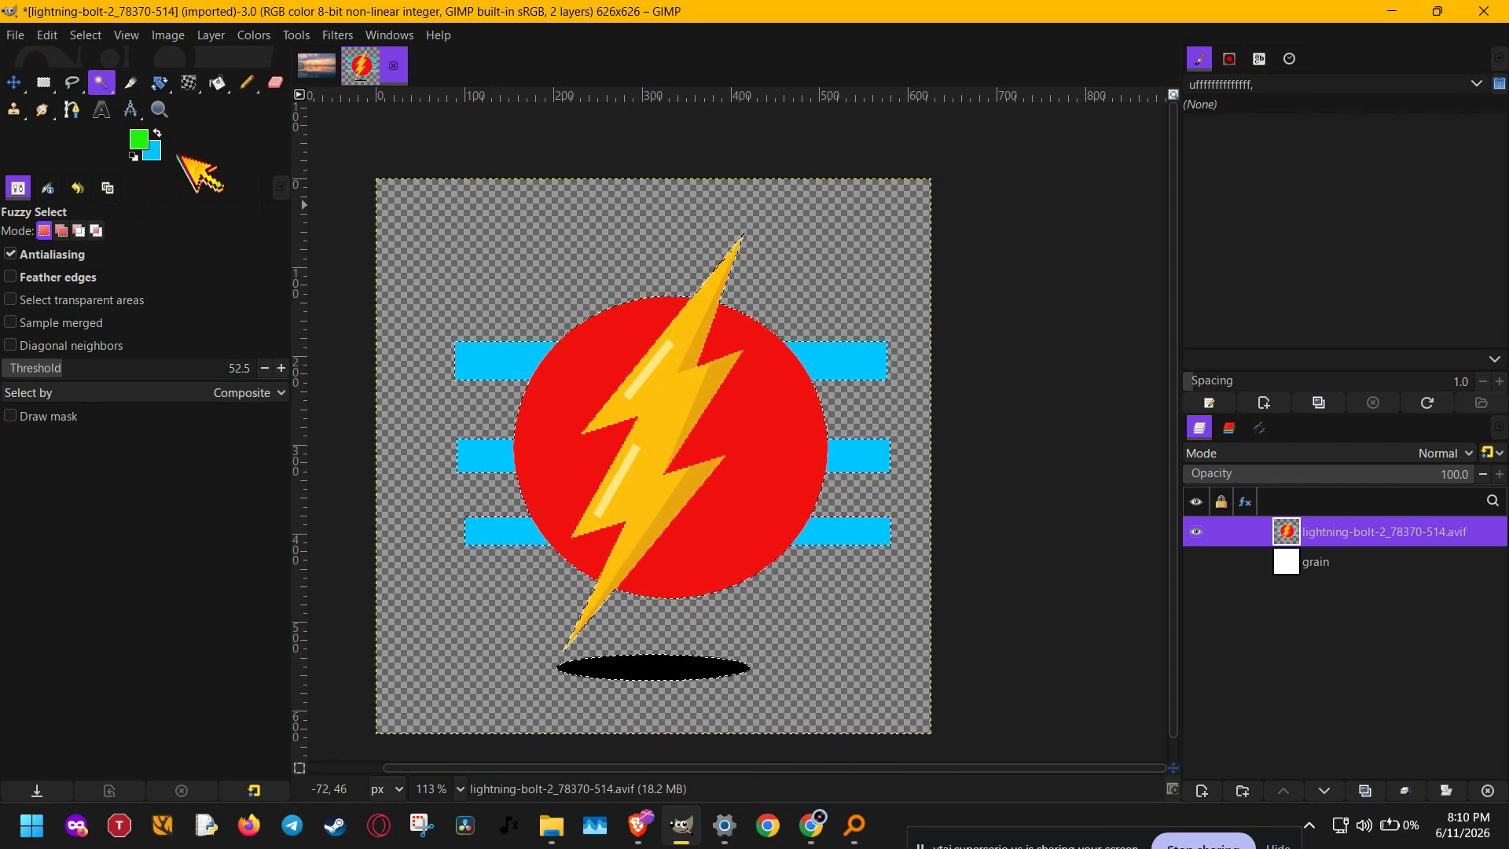
{"action": "left_click", "coordinate": [210, 35]}
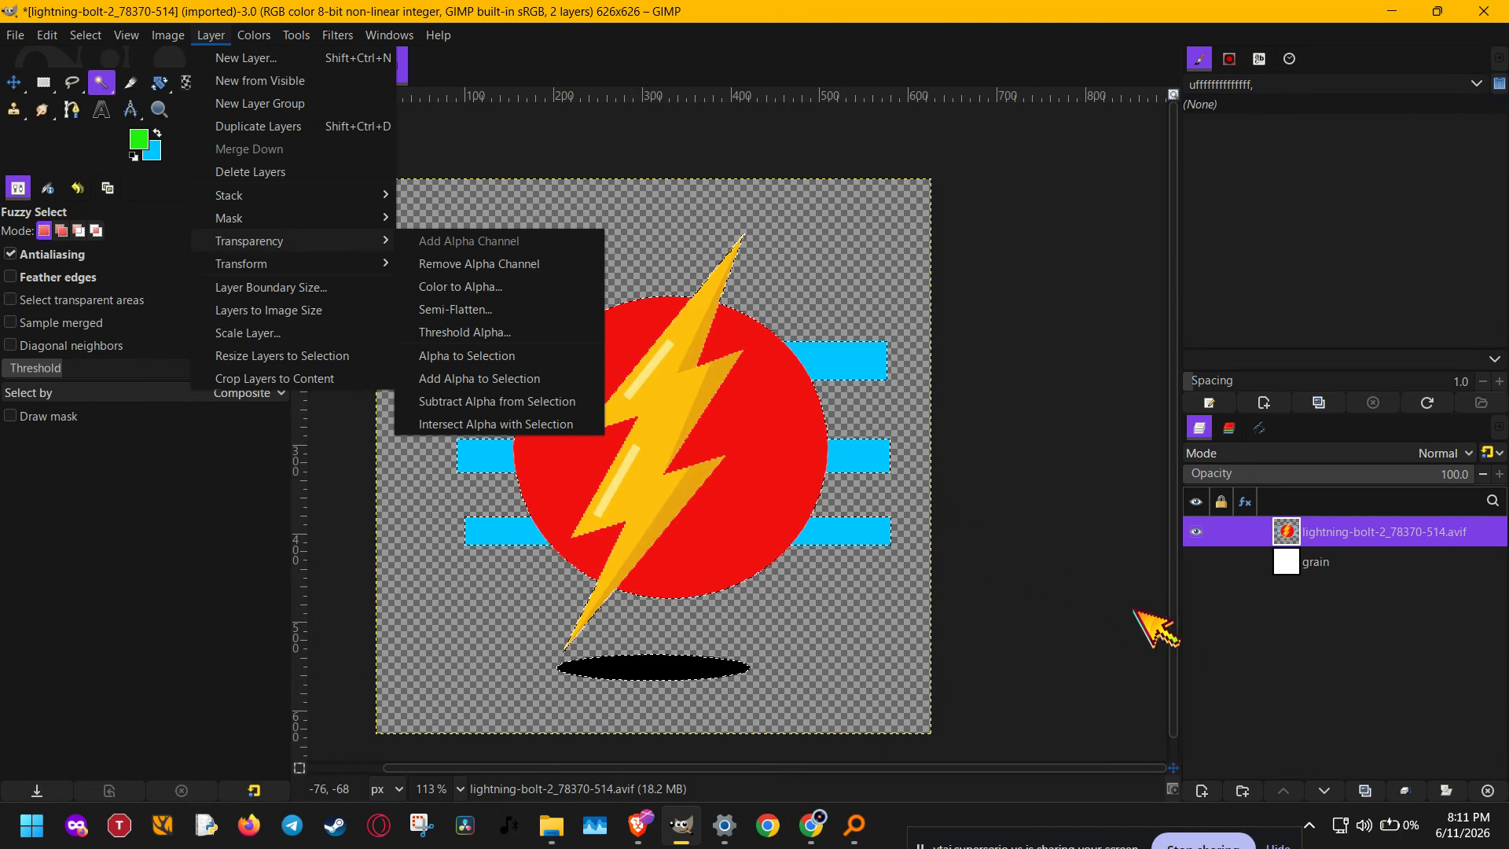
{"action": "left_click", "coordinate": [522, 378]}
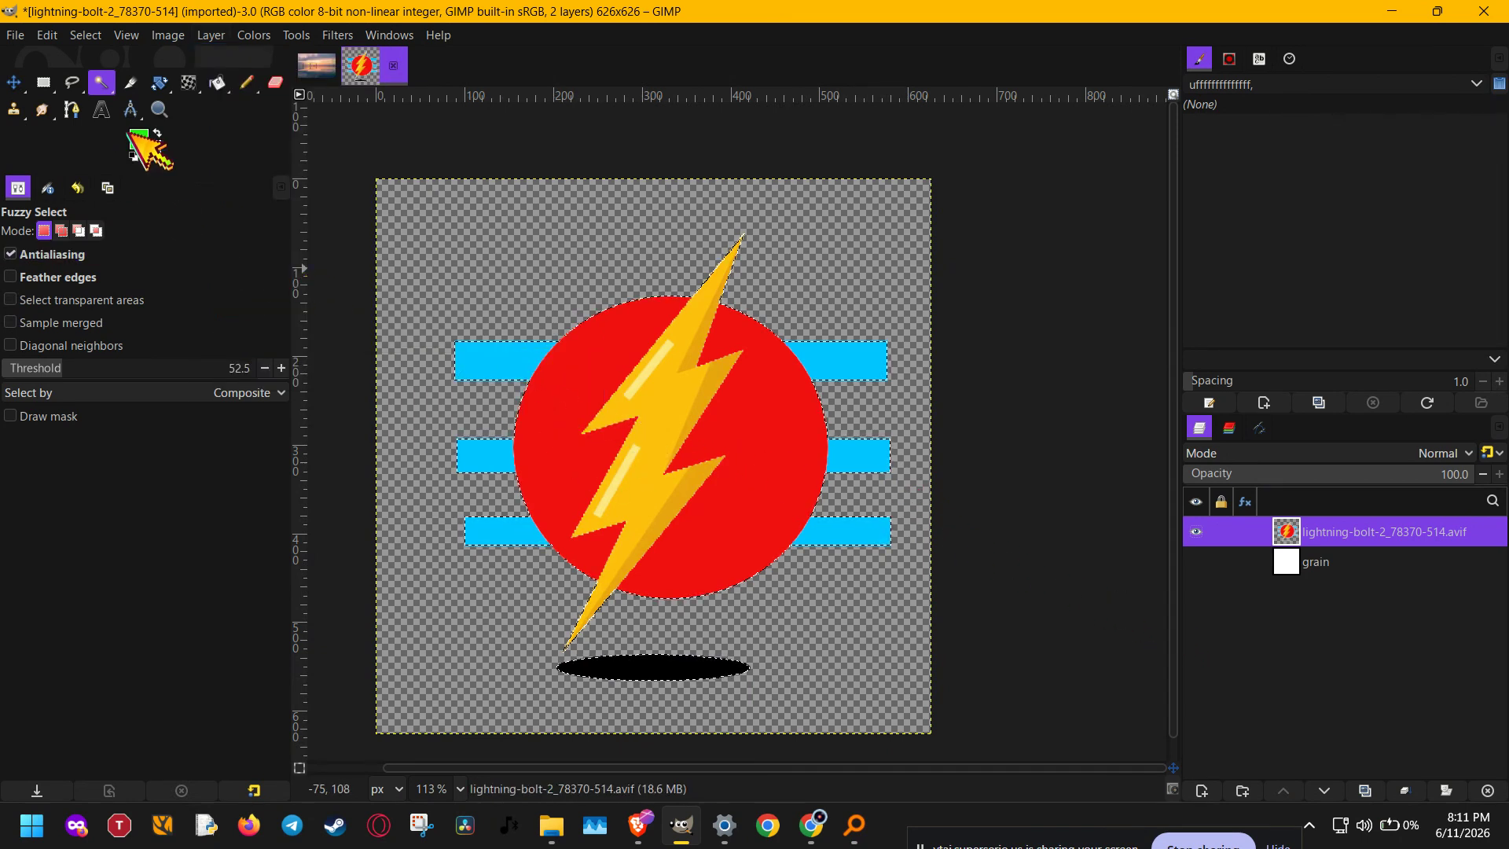
Step: Fill the selected lightning-bolt artwork with the green foreground colour, and undo the fill
{"action": "left_click_drag", "start_coordinate": [142, 142], "coordinate": [600, 352]}
{"action": "left_click_drag", "start_coordinate": [738, 446], "coordinate": [738, 446]}
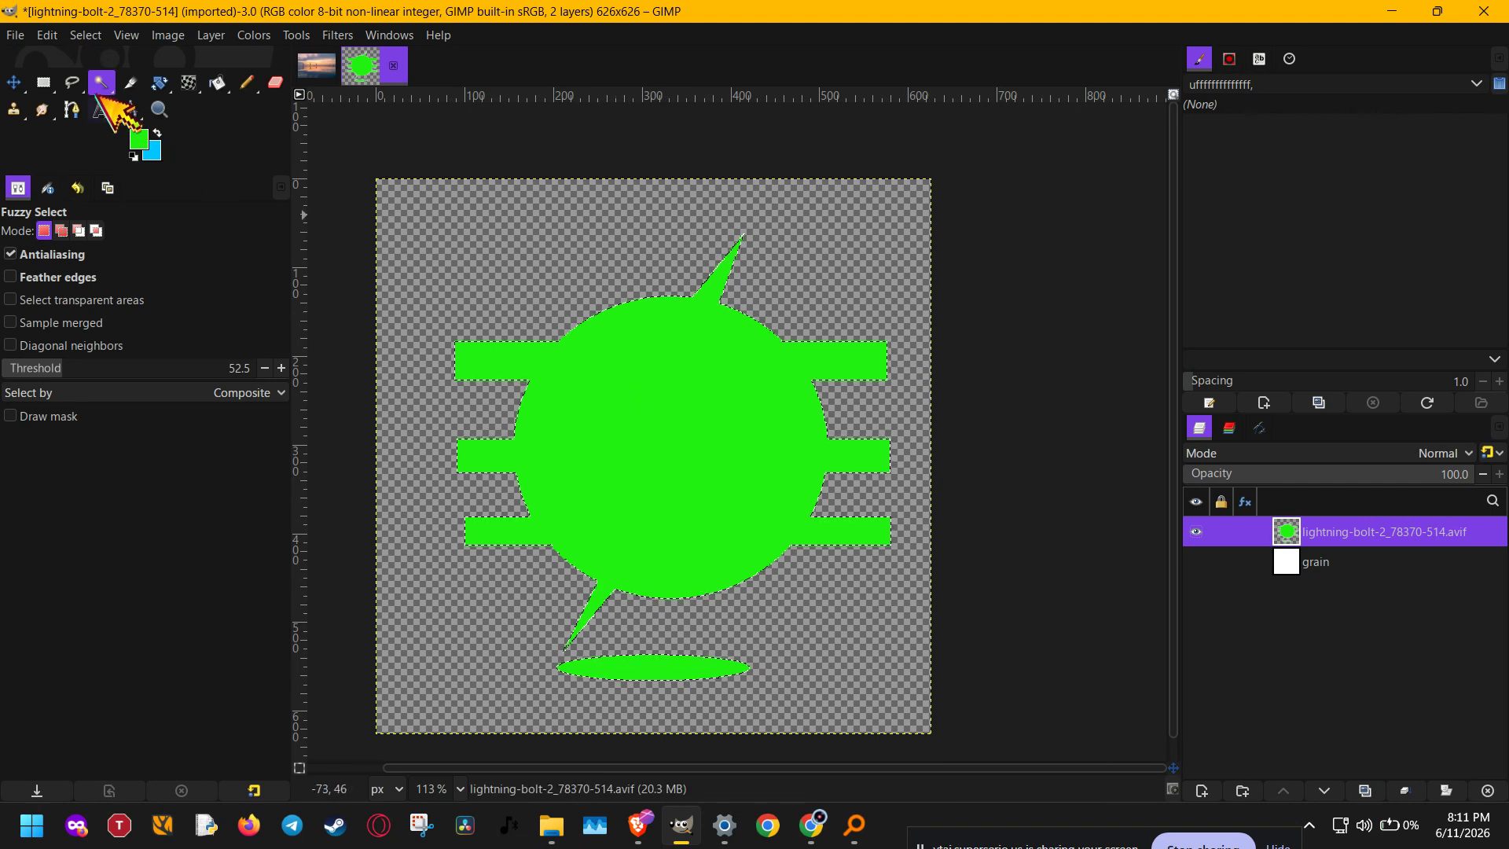
{"action": "left_click", "coordinate": [48, 35]}
{"action": "left_click", "coordinate": [95, 59]}
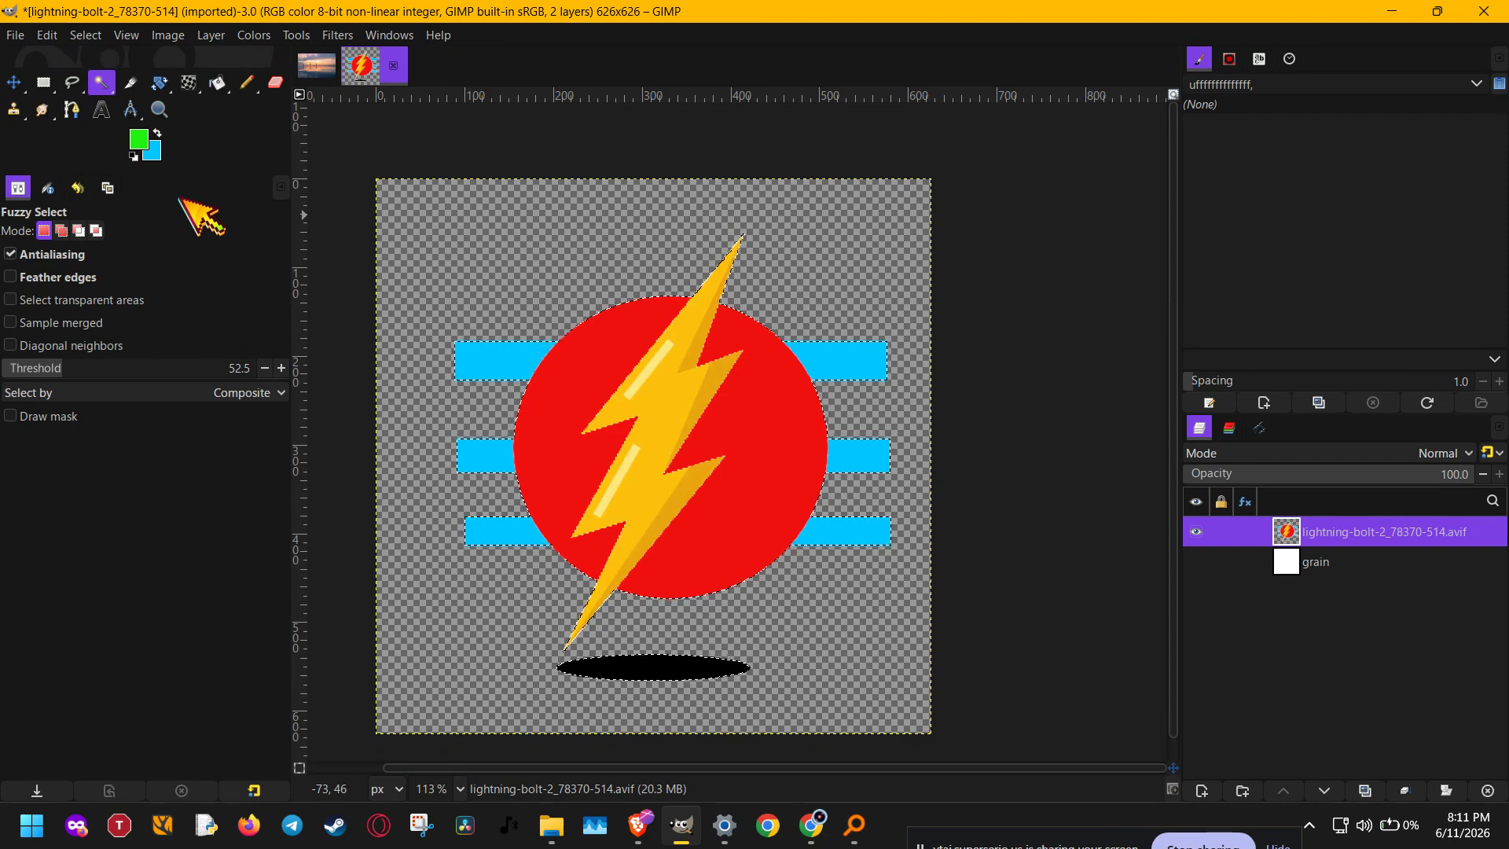
Step: Try filling the artwork selection, grown by 9 px, with the green foreground colour, and undo both changes
{"action": "left_click", "coordinate": [46, 36]}
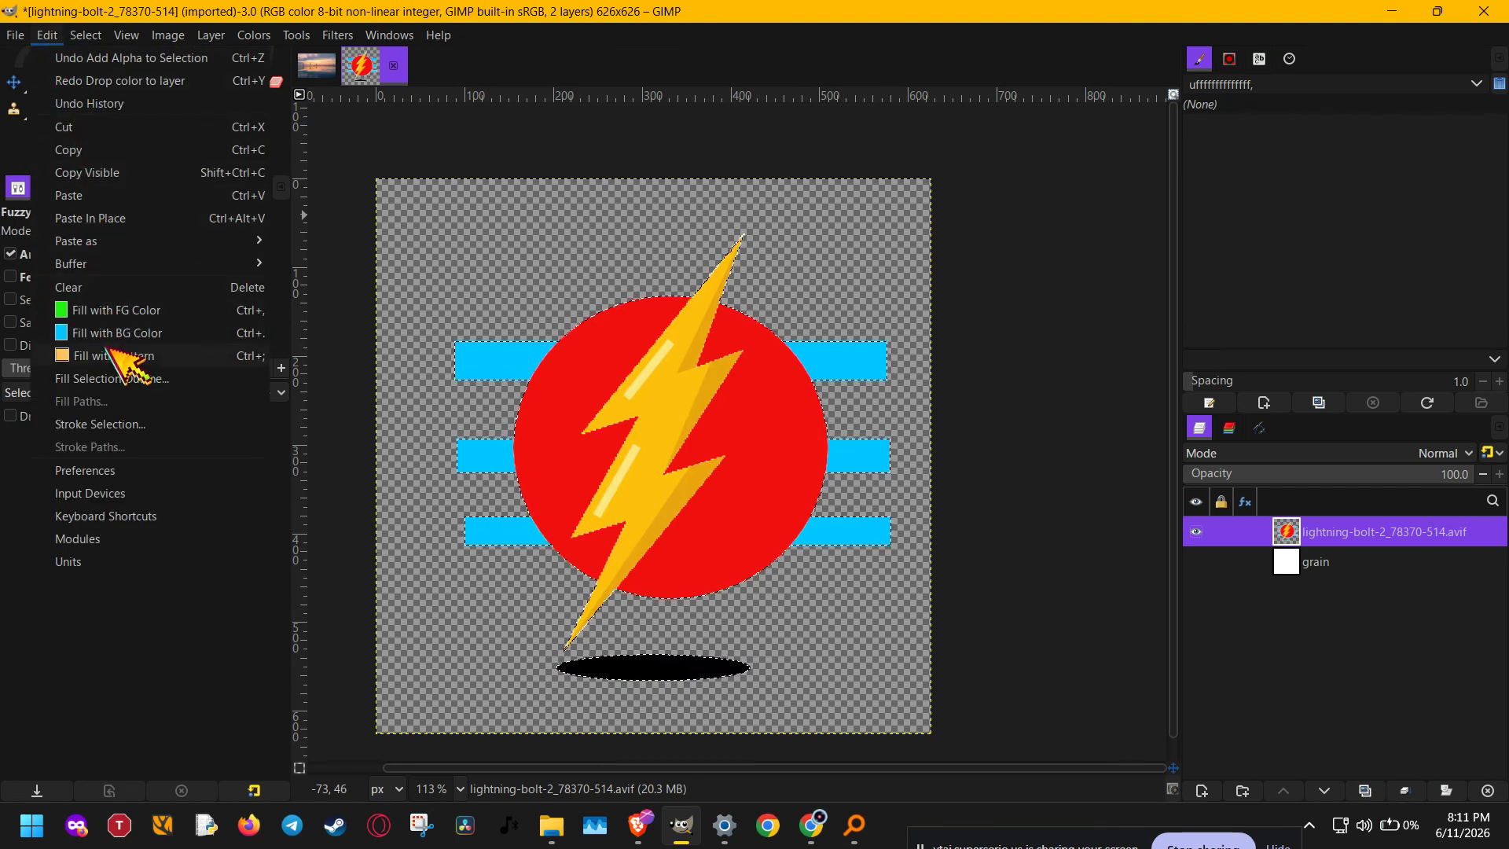
{"action": "mouse_move", "coordinate": [86, 36]}
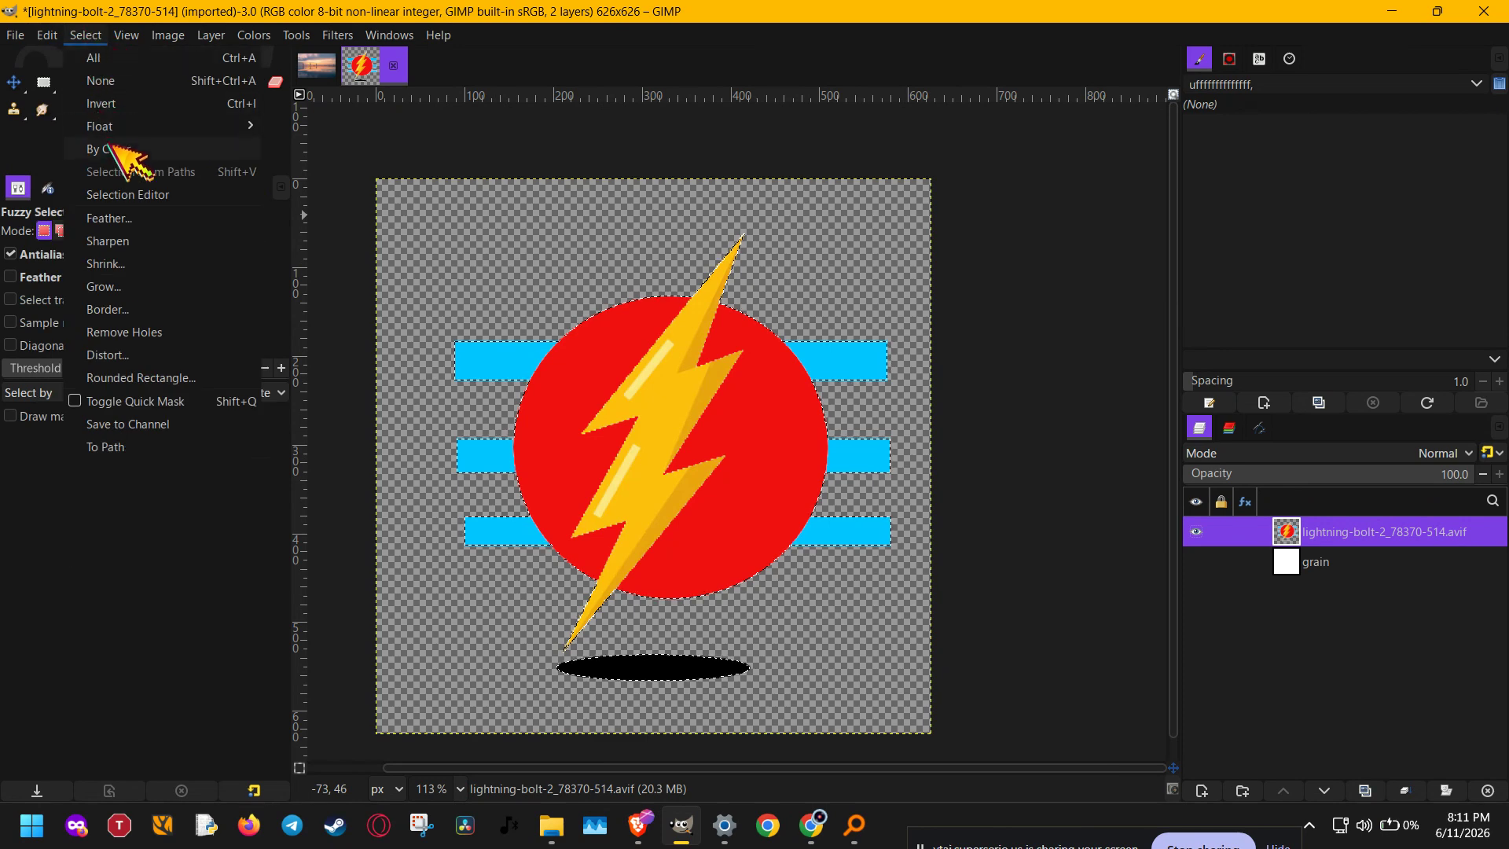
{"action": "left_click", "coordinate": [135, 286]}
{"action": "type", "text": "9"}
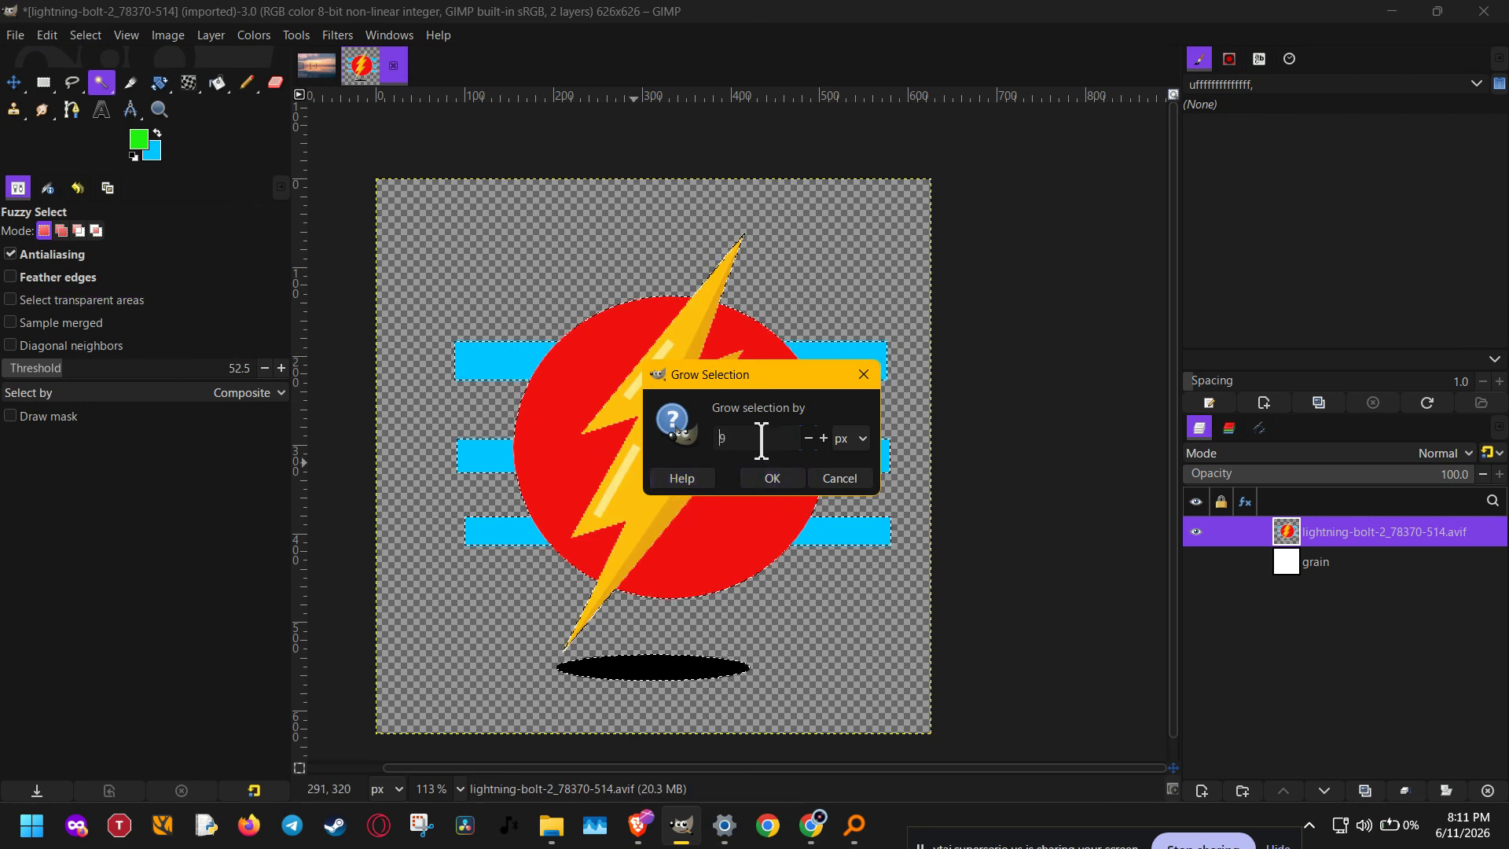
{"action": "left_click", "coordinate": [773, 477]}
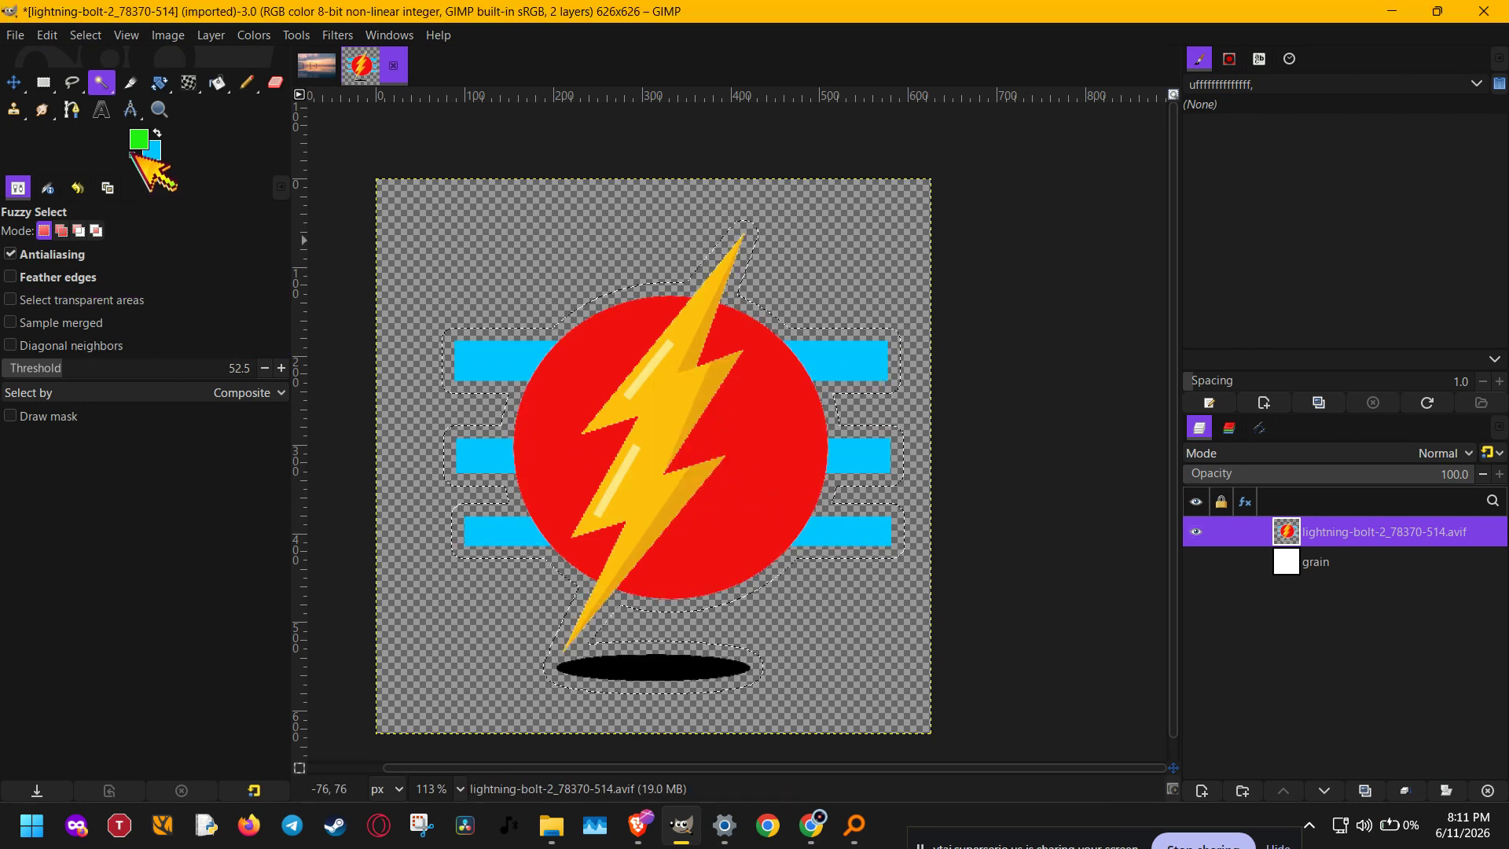
{"action": "left_click_drag", "start_coordinate": [568, 336], "coordinate": [571, 317]}
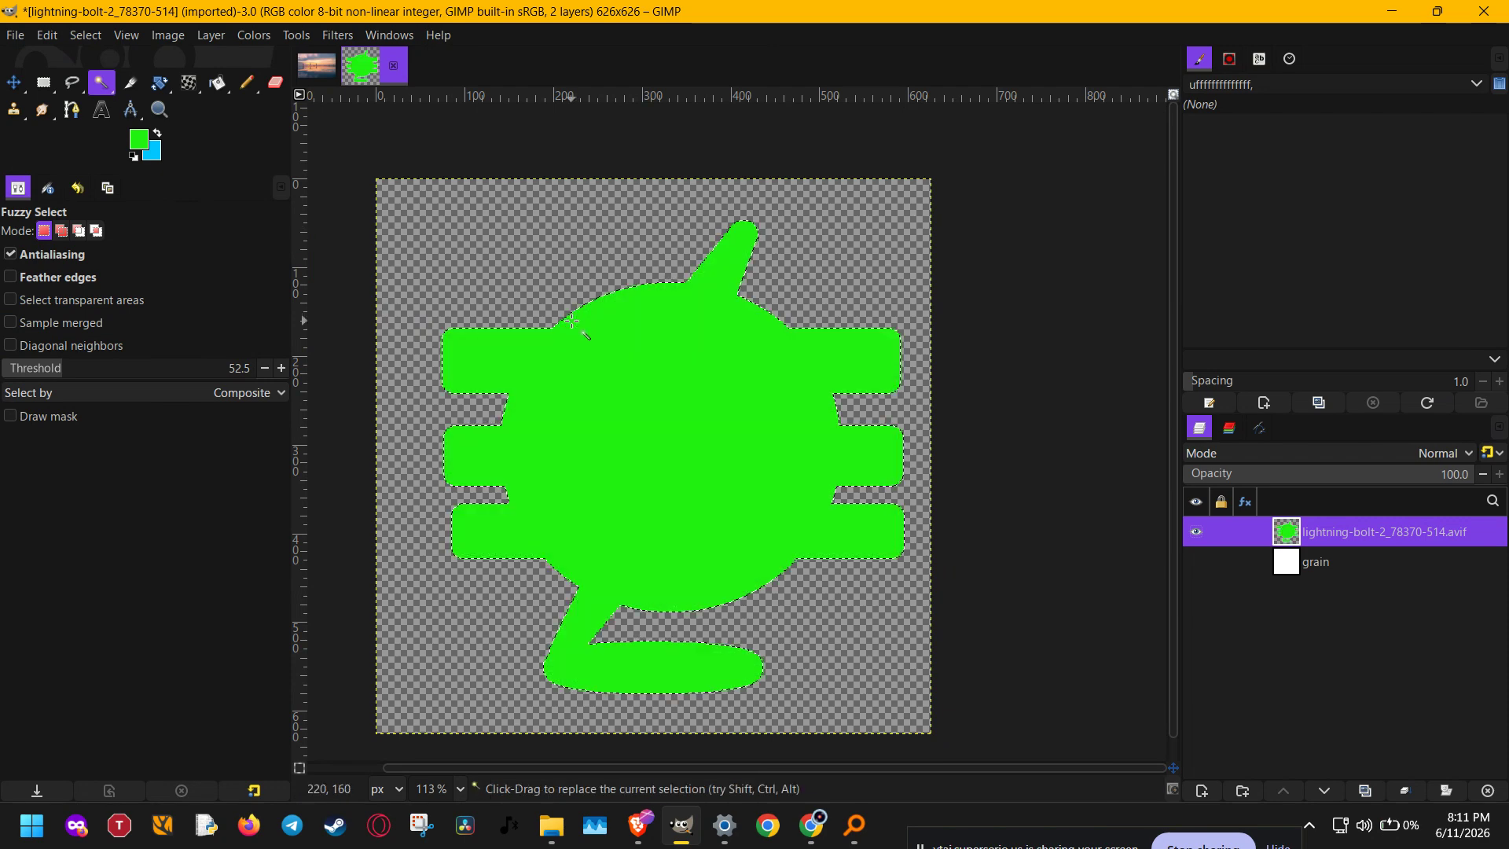
{"action": "key", "text": "ctrl+z"}
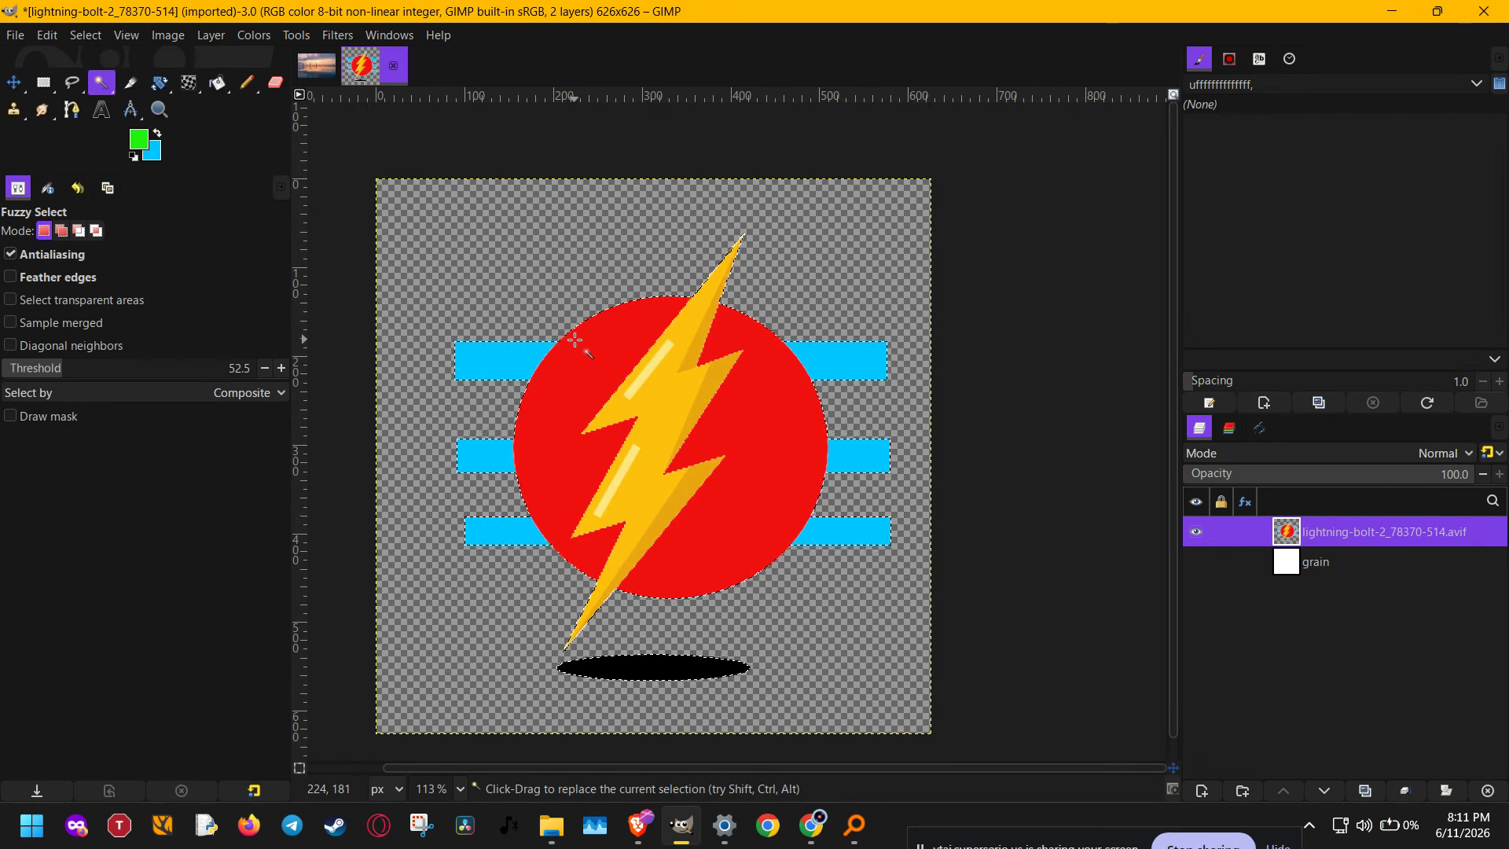
Step: Lock the lightning-bolt layer's alpha channel and set up the Paintbrush with a size of 244
{"action": "left_click", "coordinate": [1222, 532]}
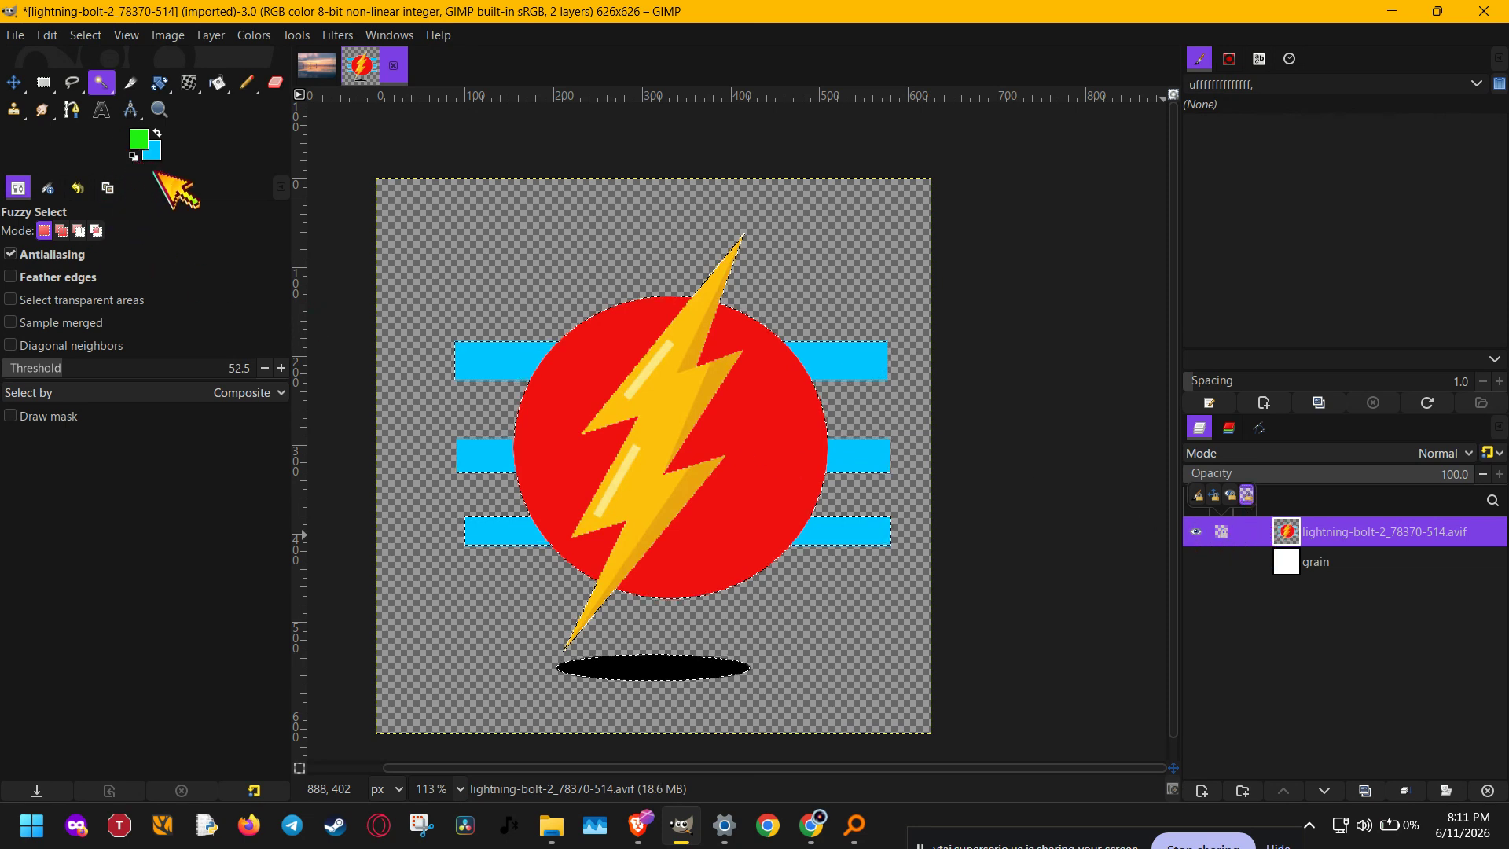
{"action": "key", "text": "n"}
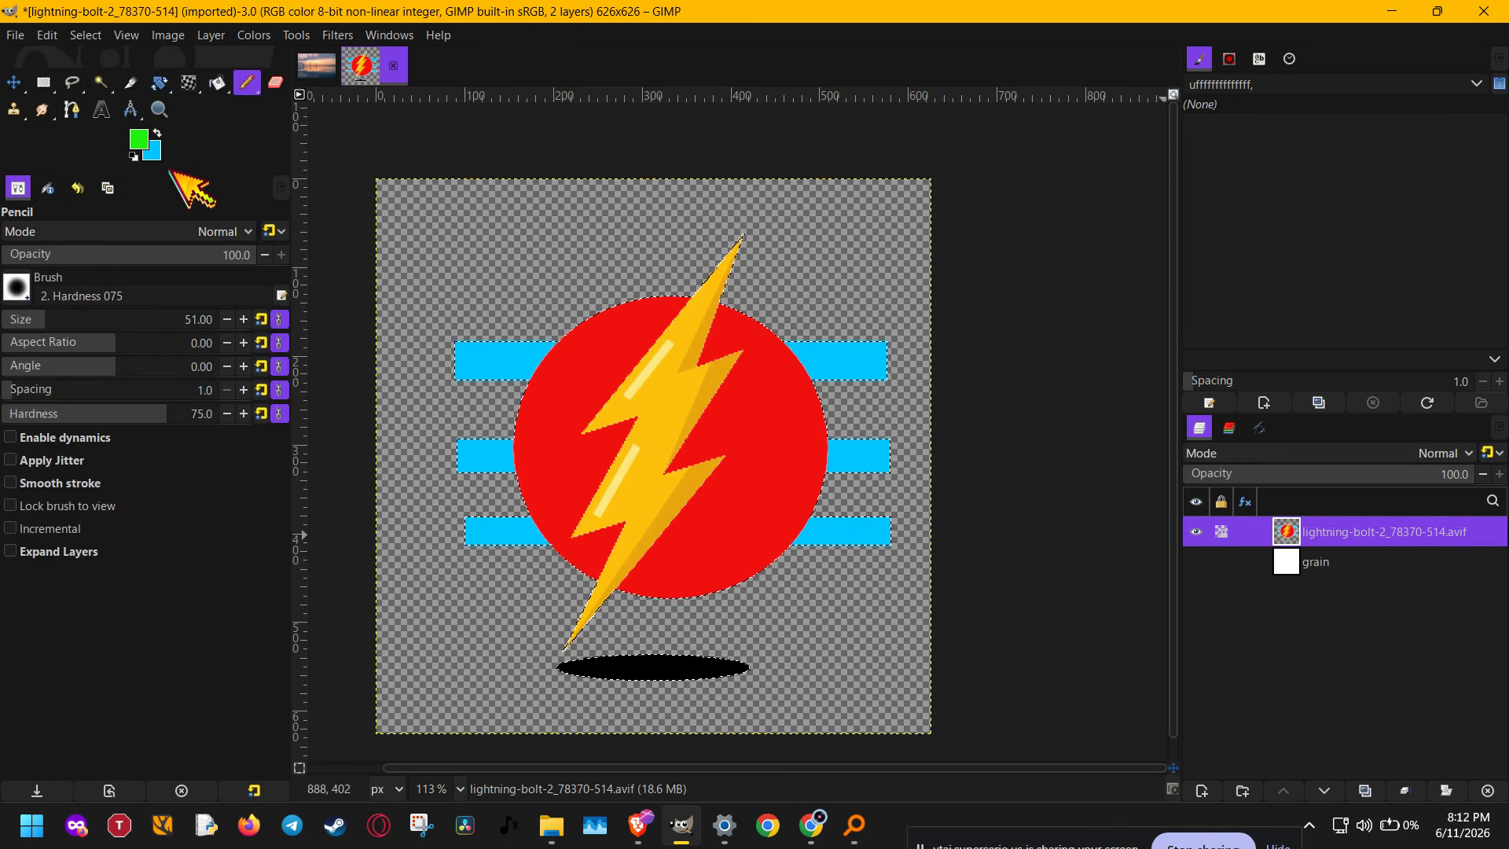
{"action": "key", "text": "p"}
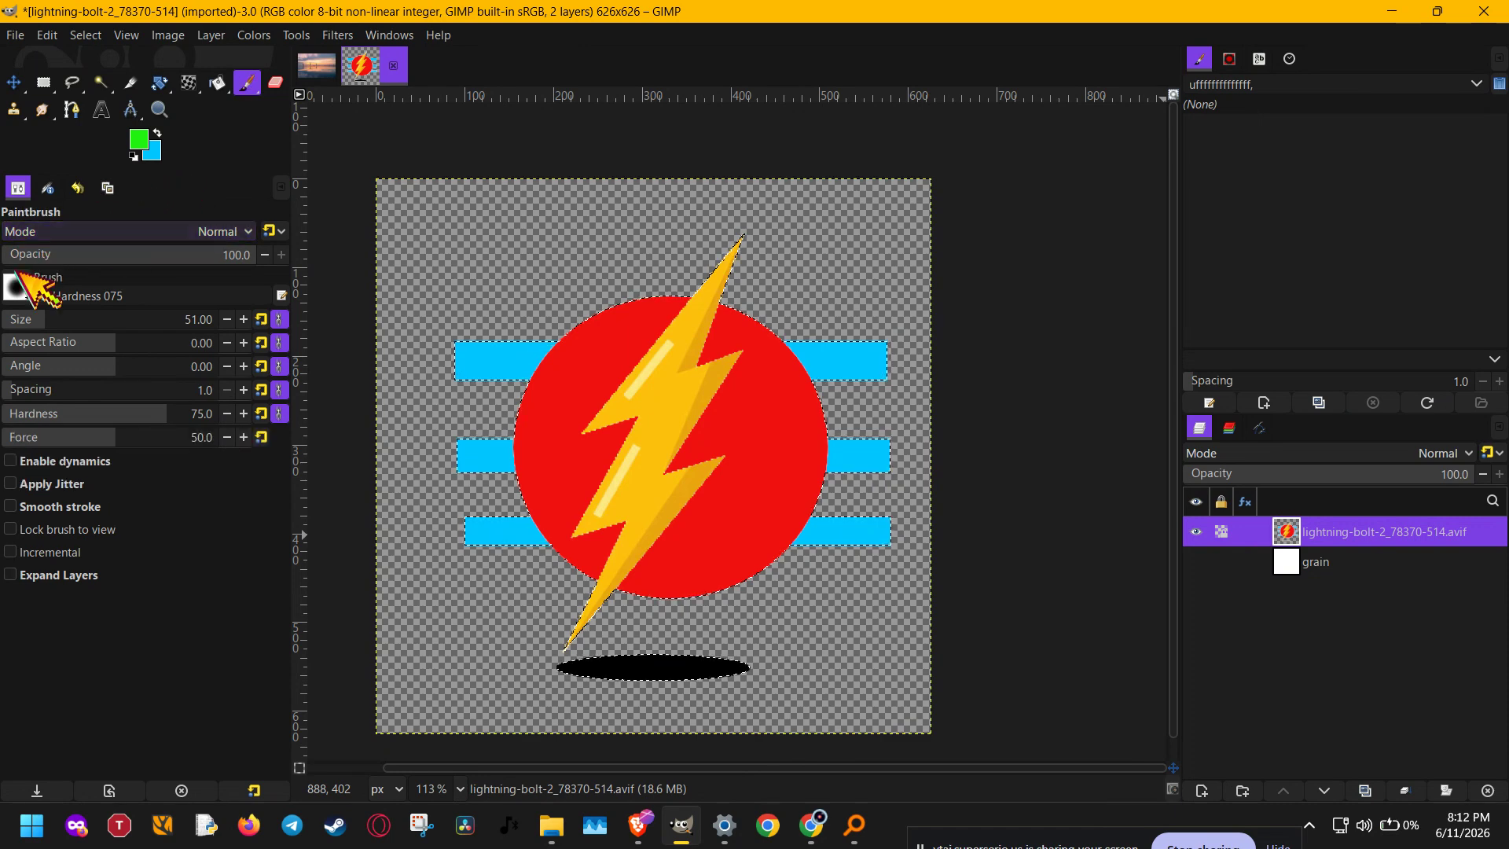
{"action": "left_click_drag", "start_coordinate": [80, 327], "coordinate": [100, 322]}
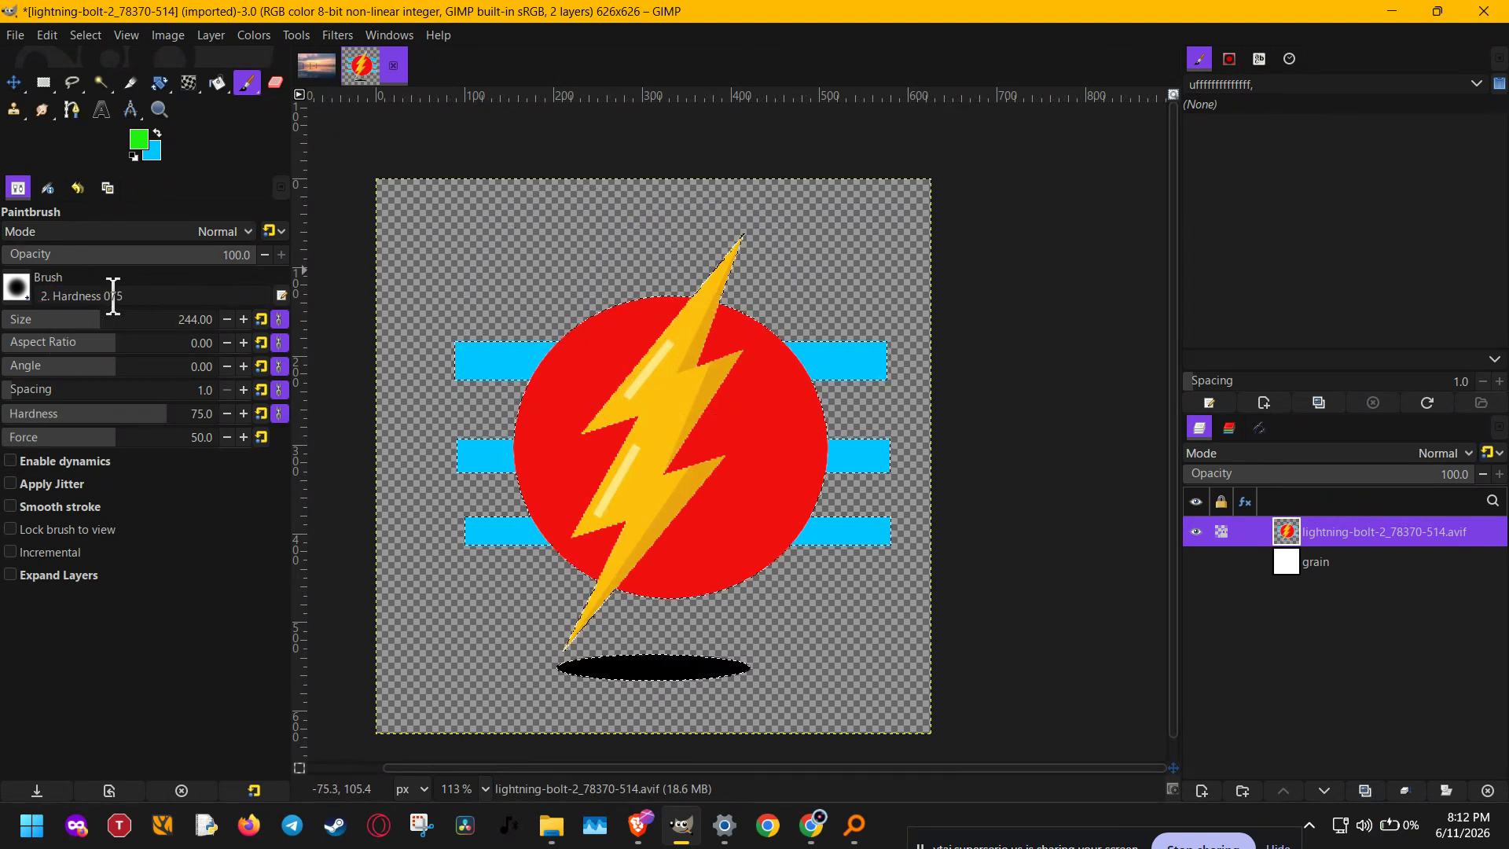
Step: Paint green strokes over the bolt tip, the circle and the side bars, and undo these strokes
{"action": "left_click", "coordinate": [715, 322]}
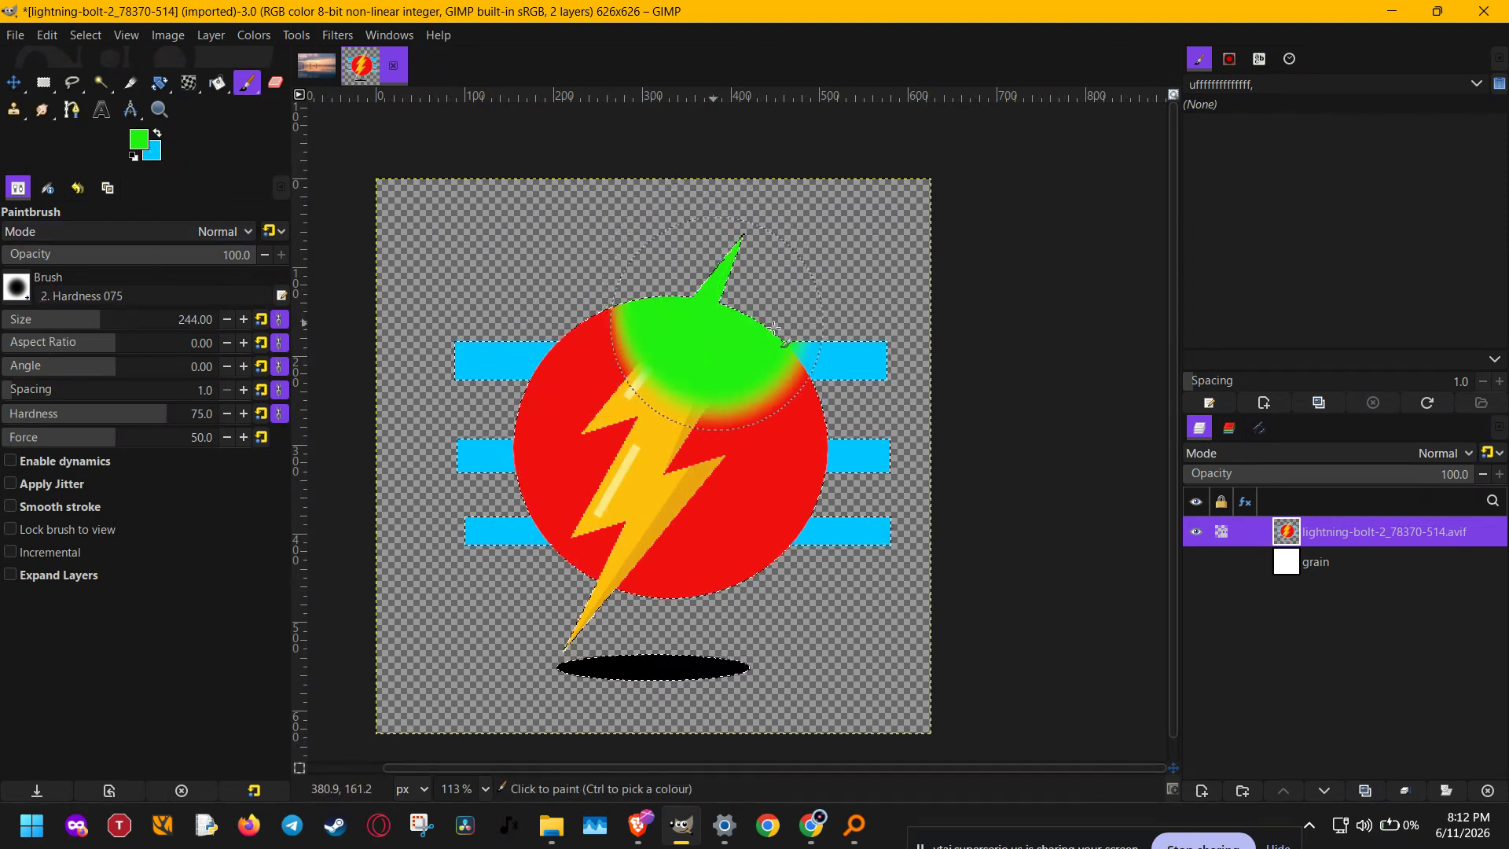
{"action": "mouse_move", "coordinate": [774, 328]}
{"action": "left_mouse_down"}
{"action": "mouse_move", "coordinate": [803, 350]}
{"action": "mouse_move", "coordinate": [889, 511]}
{"action": "left_mouse_up"}
{"action": "left_click_drag", "start_coordinate": [448, 403], "coordinate": [450, 437]}
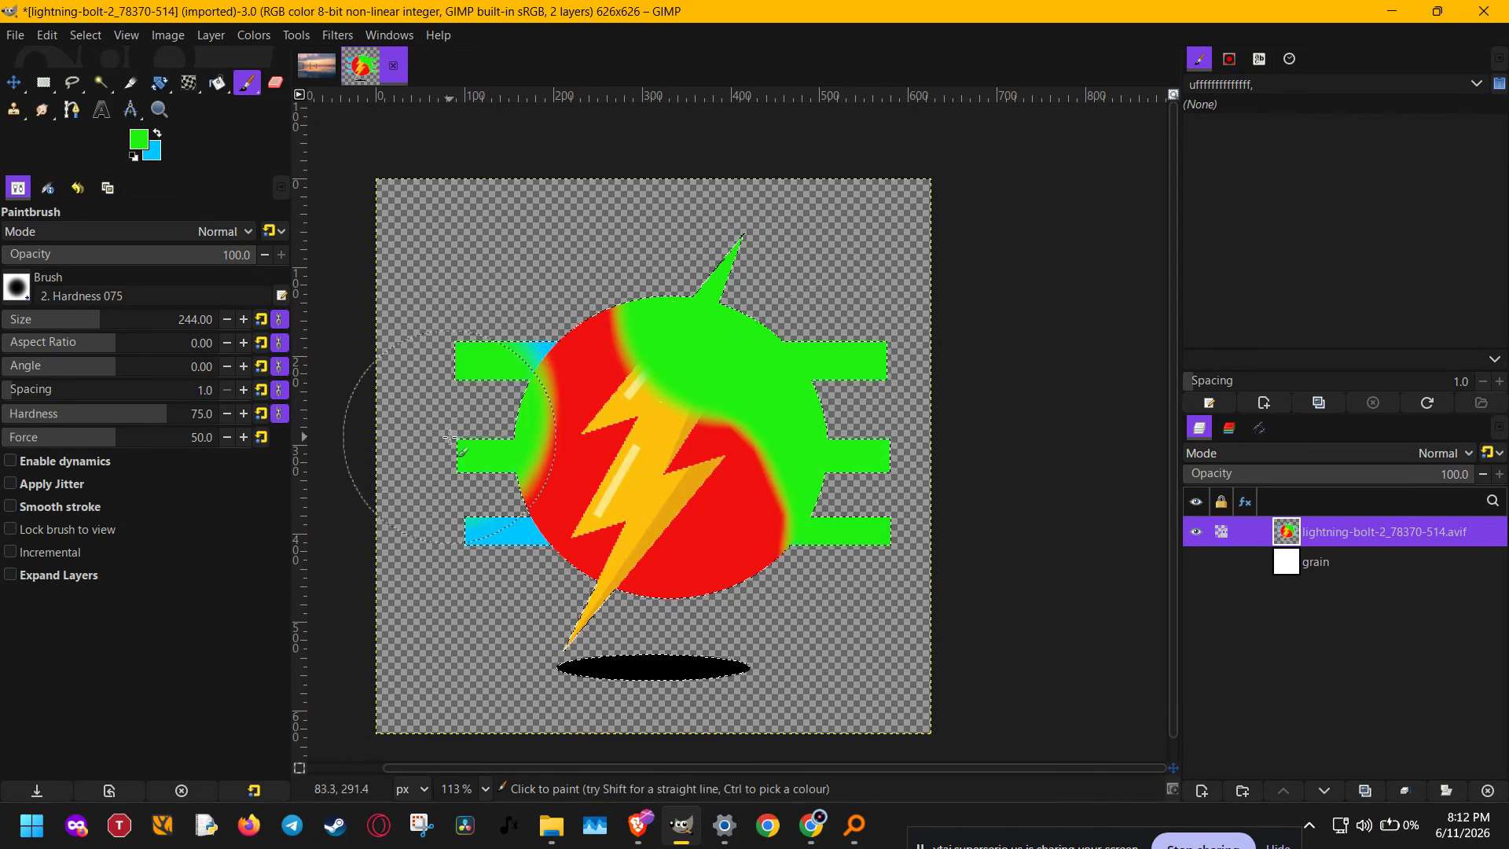
{"action": "key", "text": "ctrl+z"}
{"action": "key", "text": "ctrl+z"}
{"action": "key", "text": "ctrl+z"}
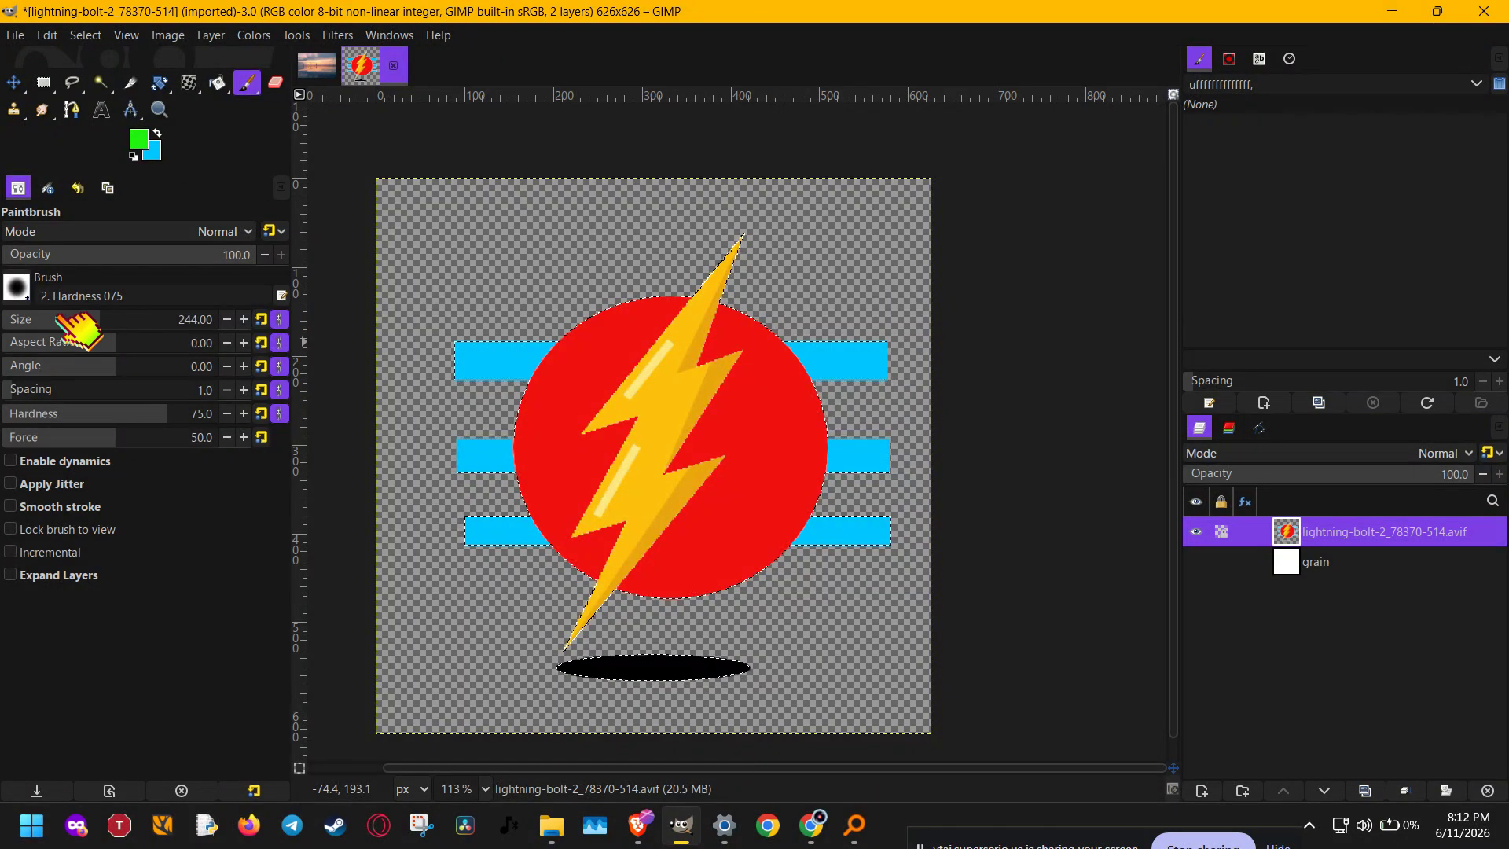
Step: Reduce the Paintbrush size to 78, paint green across the artwork, and undo the painting
{"action": "left_click", "coordinate": [57, 319]}
{"action": "mouse_move", "coordinate": [782, 346]}
{"action": "left_mouse_down"}
{"action": "mouse_move", "coordinate": [806, 515]}
{"action": "mouse_move", "coordinate": [846, 565]}
{"action": "mouse_move", "coordinate": [892, 523]}
{"action": "mouse_move", "coordinate": [834, 424]}
{"action": "mouse_move", "coordinate": [847, 375]}
{"action": "mouse_move", "coordinate": [739, 458]}
{"action": "mouse_move", "coordinate": [728, 613]}
{"action": "mouse_move", "coordinate": [664, 647]}
{"action": "mouse_move", "coordinate": [571, 575]}
{"action": "mouse_move", "coordinate": [433, 417]}
{"action": "mouse_move", "coordinate": [346, 388]}
{"action": "mouse_move", "coordinate": [451, 508]}
{"action": "left_mouse_up"}
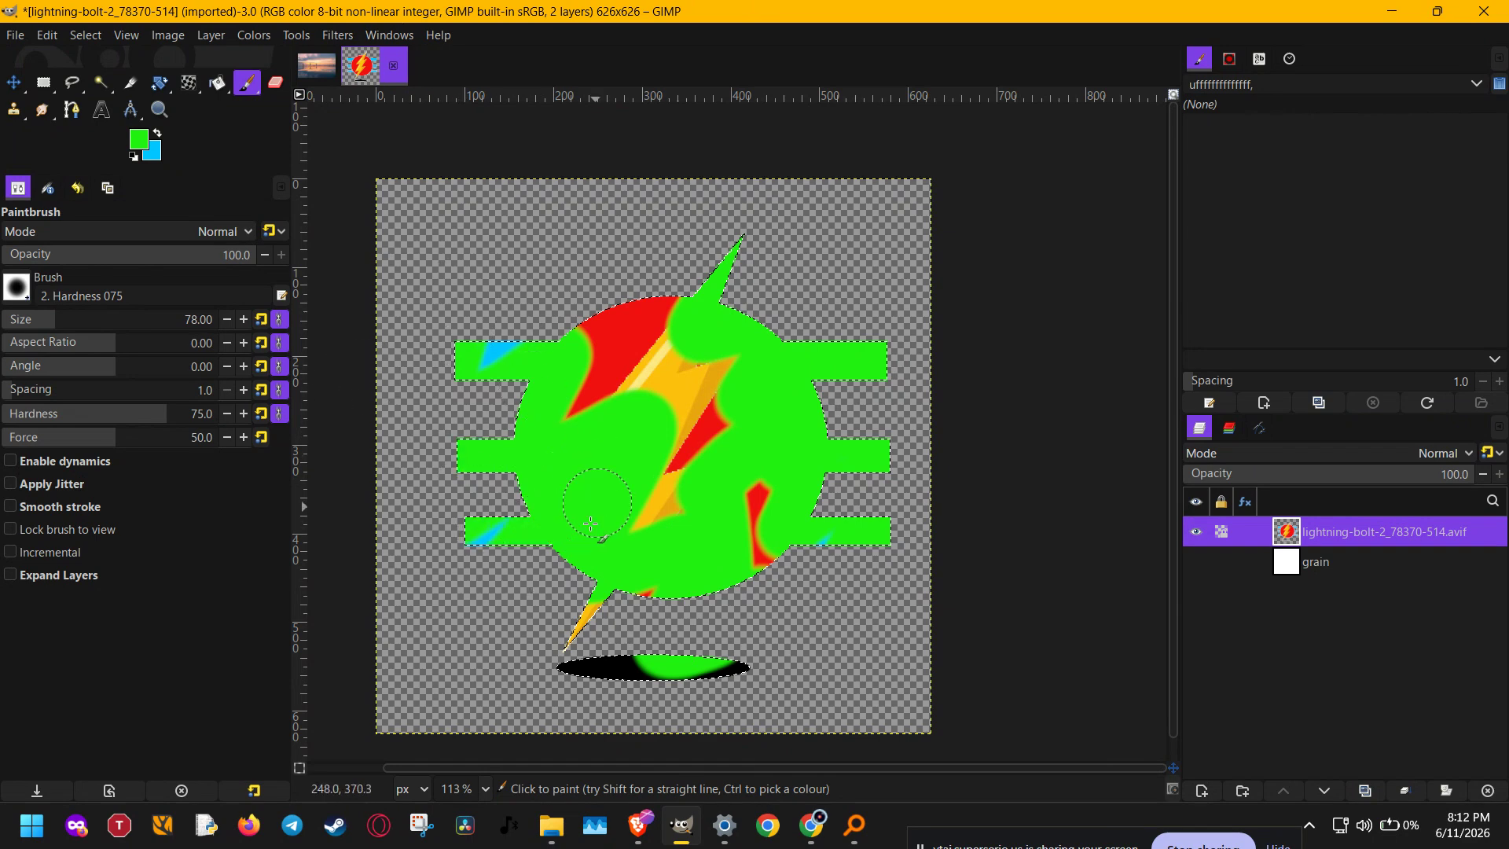
{"action": "mouse_move", "coordinate": [590, 523]}
{"action": "left_mouse_down"}
{"action": "mouse_move", "coordinate": [711, 622]}
{"action": "mouse_move", "coordinate": [771, 625]}
{"action": "mouse_move", "coordinate": [837, 466]}
{"action": "mouse_move", "coordinate": [799, 468]}
{"action": "mouse_move", "coordinate": [768, 548]}
{"action": "mouse_move", "coordinate": [727, 389]}
{"action": "mouse_move", "coordinate": [710, 387]}
{"action": "mouse_move", "coordinate": [722, 438]}
{"action": "mouse_move", "coordinate": [693, 325]}
{"action": "mouse_move", "coordinate": [538, 401]}
{"action": "left_mouse_up"}
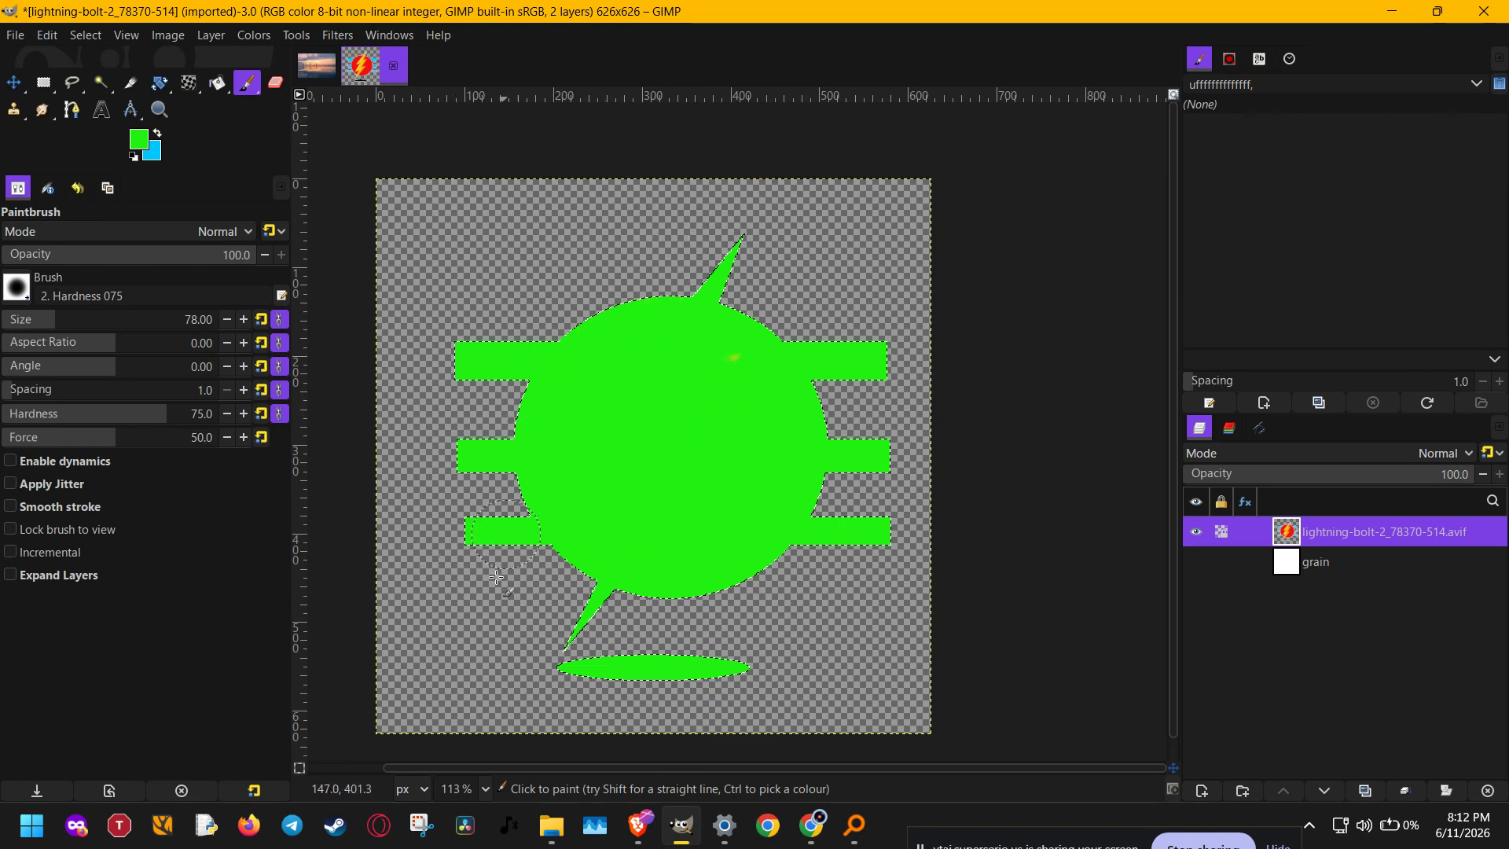
{"action": "key", "text": "ctrl+z"}
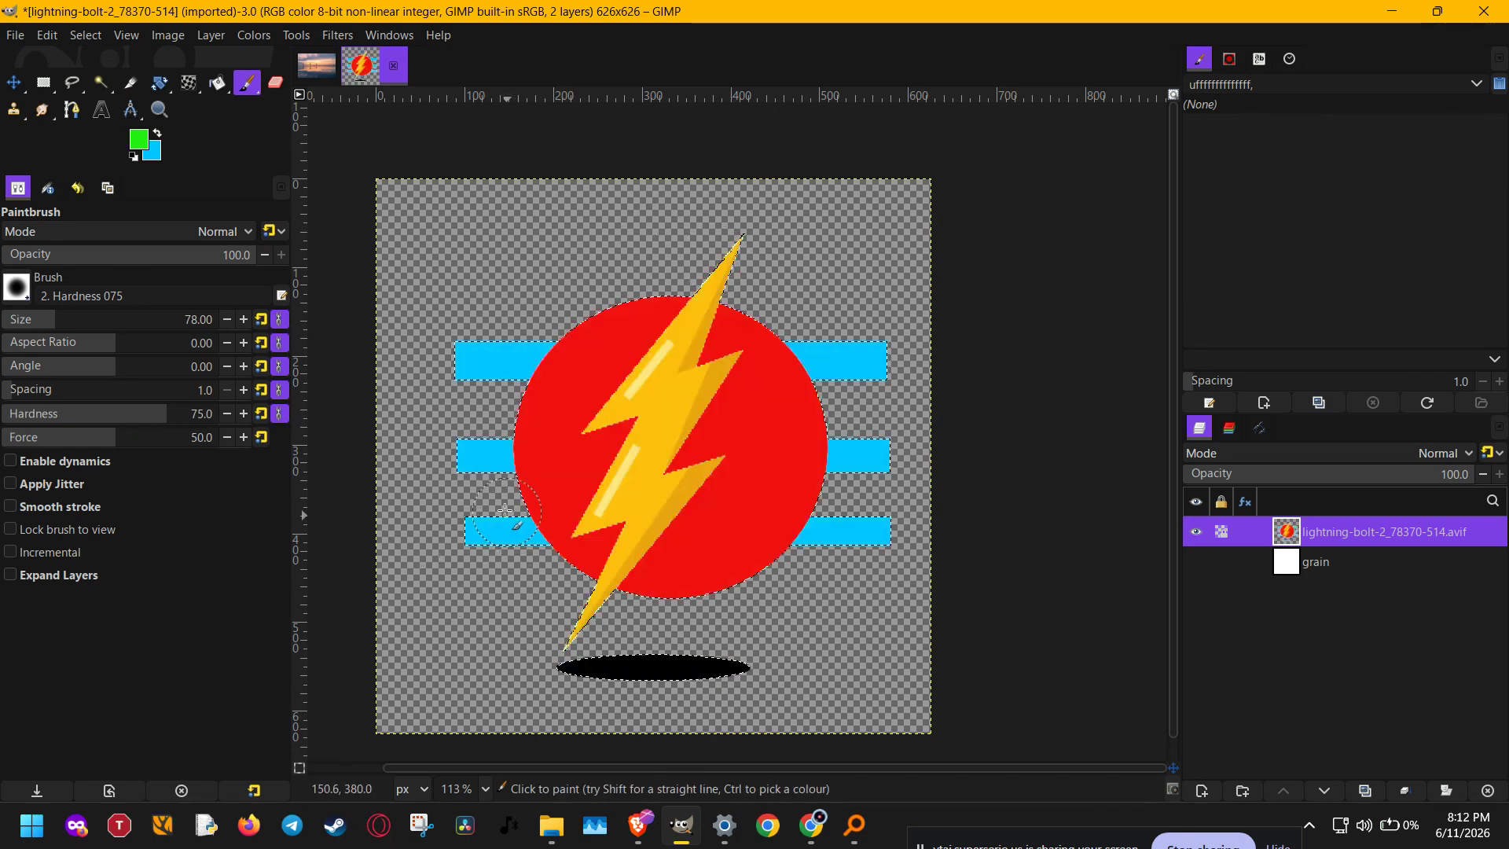
Step: Set the Paintbrush mode to Multiply, paint green over the whole artwork, and undo the painting
{"action": "left_click", "coordinate": [155, 229]}
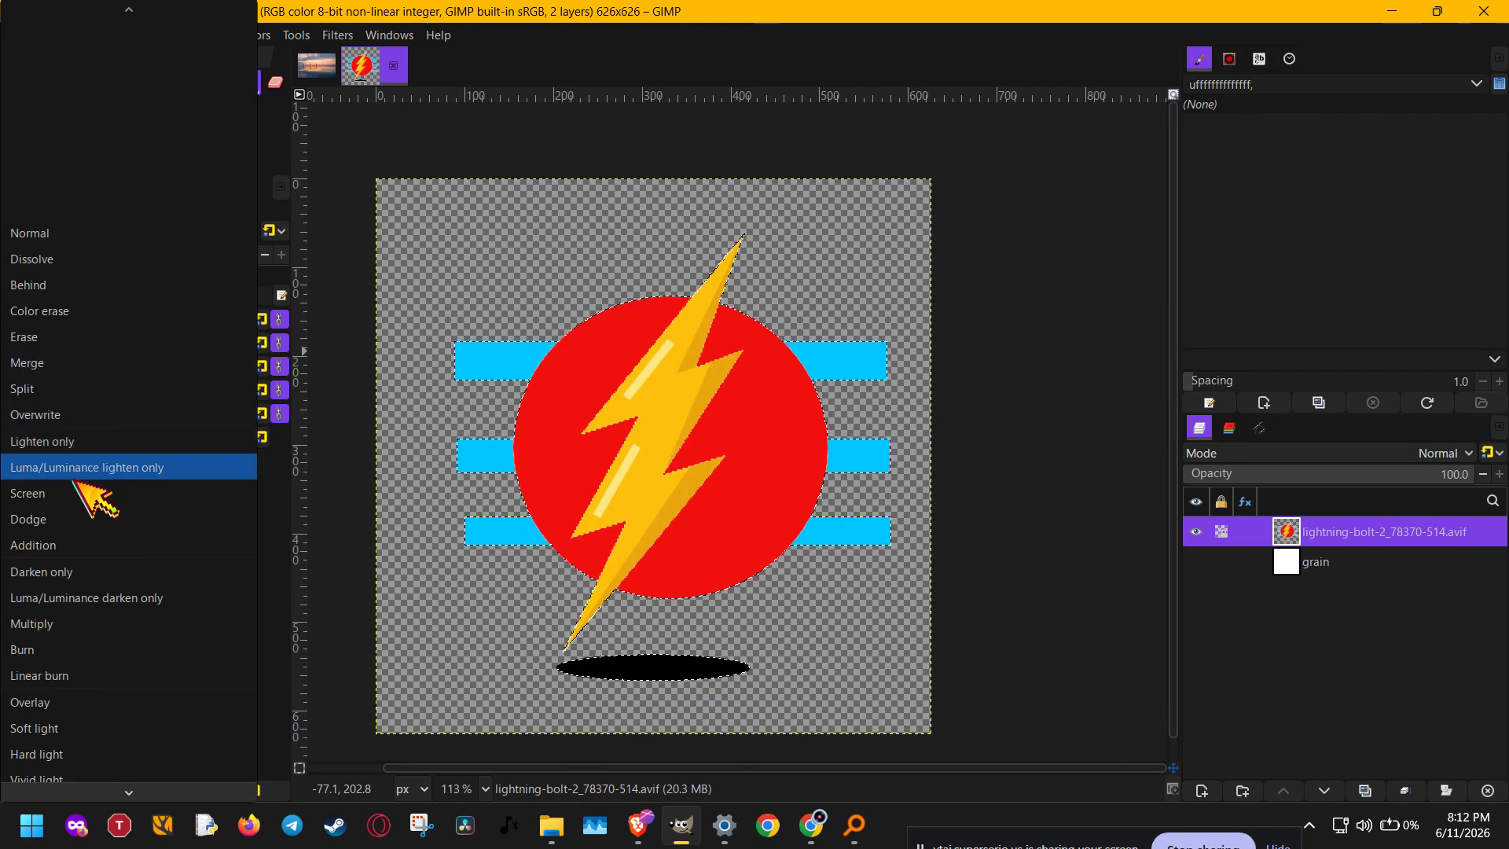
{"action": "left_click", "coordinate": [64, 627]}
{"action": "left_click_drag", "start_coordinate": [727, 261], "coordinate": [617, 323]}
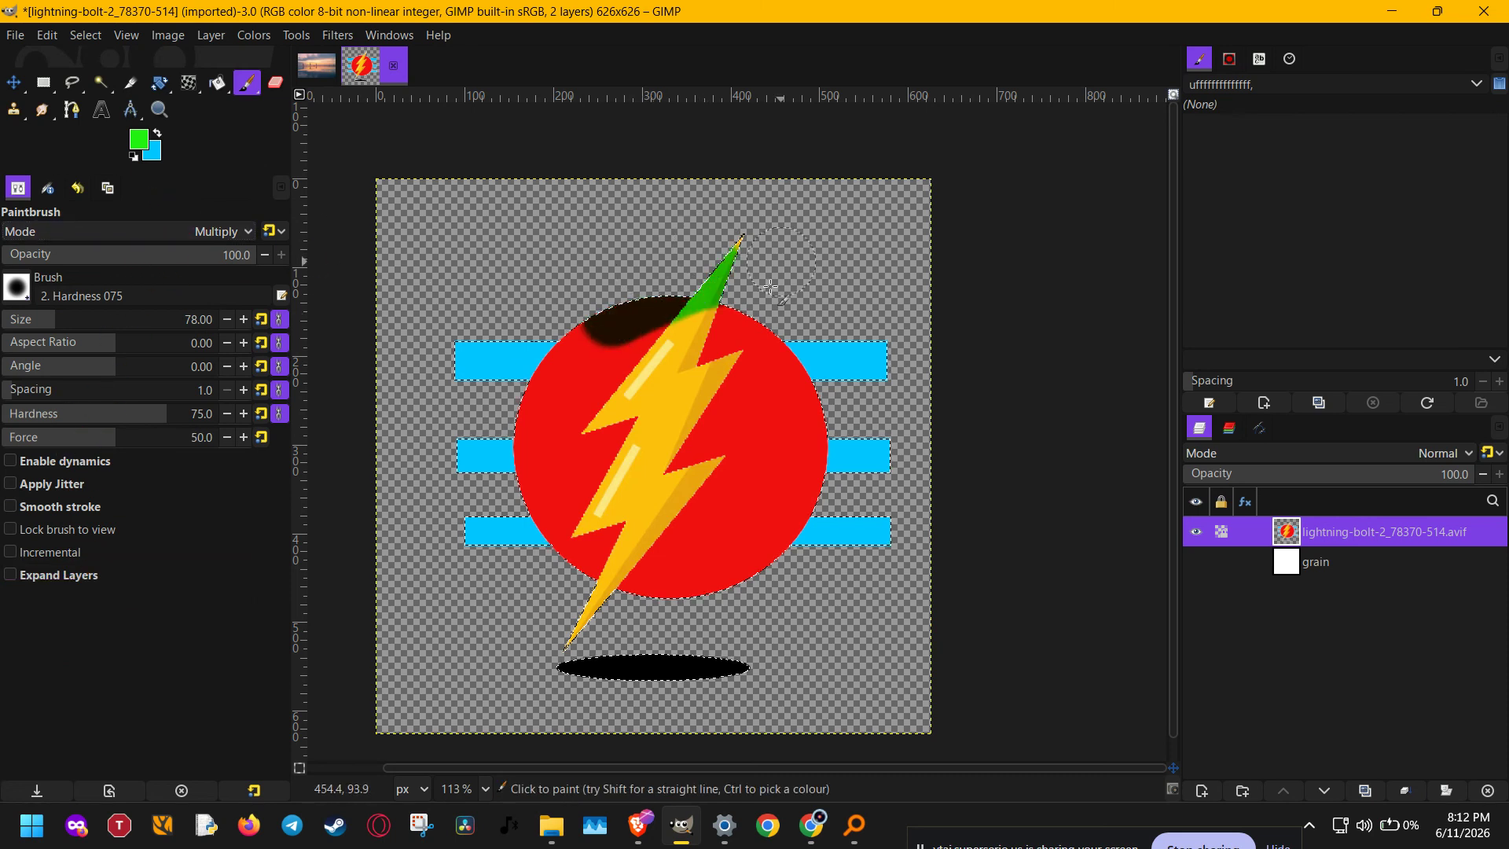
{"action": "mouse_move", "coordinate": [770, 287]}
{"action": "left_mouse_down"}
{"action": "mouse_move", "coordinate": [956, 313]}
{"action": "mouse_move", "coordinate": [846, 469]}
{"action": "mouse_move", "coordinate": [874, 487]}
{"action": "mouse_move", "coordinate": [868, 550]}
{"action": "mouse_move", "coordinate": [764, 386]}
{"action": "mouse_move", "coordinate": [760, 340]}
{"action": "mouse_move", "coordinate": [650, 293]}
{"action": "mouse_move", "coordinate": [597, 354]}
{"action": "left_mouse_up"}
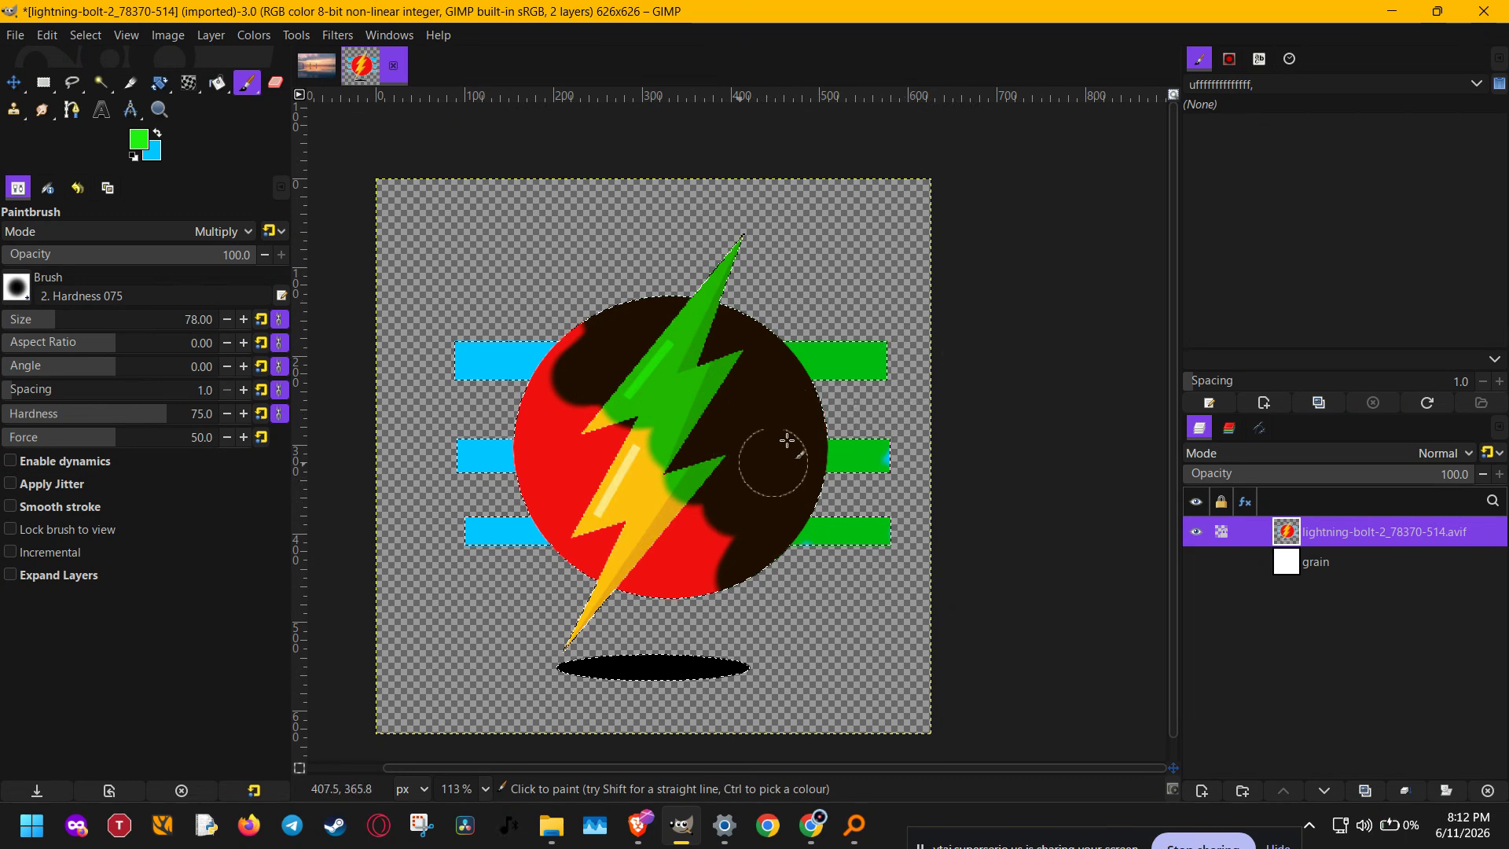
{"action": "mouse_move", "coordinate": [787, 440]}
{"action": "left_mouse_down"}
{"action": "mouse_move", "coordinate": [646, 672]}
{"action": "mouse_move", "coordinate": [611, 690]}
{"action": "mouse_move", "coordinate": [571, 627]}
{"action": "mouse_move", "coordinate": [605, 600]}
{"action": "mouse_move", "coordinate": [644, 403]}
{"action": "mouse_move", "coordinate": [599, 386]}
{"action": "mouse_move", "coordinate": [507, 458]}
{"action": "mouse_move", "coordinate": [383, 439]}
{"action": "mouse_move", "coordinate": [420, 357]}
{"action": "mouse_move", "coordinate": [504, 368]}
{"action": "mouse_move", "coordinate": [464, 511]}
{"action": "mouse_move", "coordinate": [502, 531]}
{"action": "mouse_move", "coordinate": [669, 466]}
{"action": "mouse_move", "coordinate": [901, 456]}
{"action": "mouse_move", "coordinate": [779, 573]}
{"action": "mouse_move", "coordinate": [435, 533]}
{"action": "mouse_move", "coordinate": [809, 554]}
{"action": "mouse_move", "coordinate": [539, 627]}
{"action": "mouse_move", "coordinate": [590, 635]}
{"action": "mouse_move", "coordinate": [803, 301]}
{"action": "left_mouse_up"}
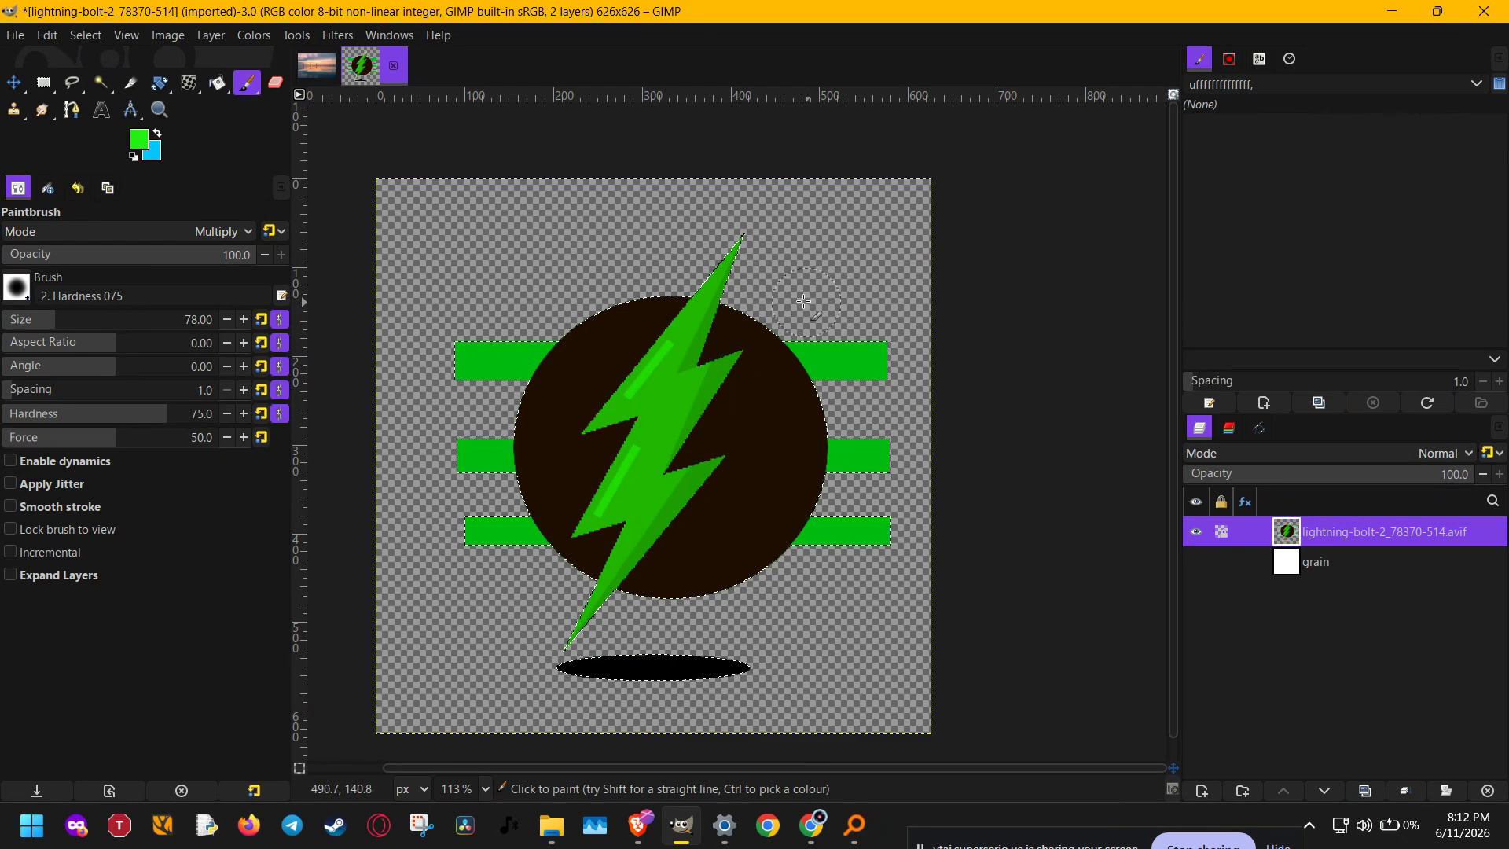
{"action": "left_click", "coordinate": [47, 35]}
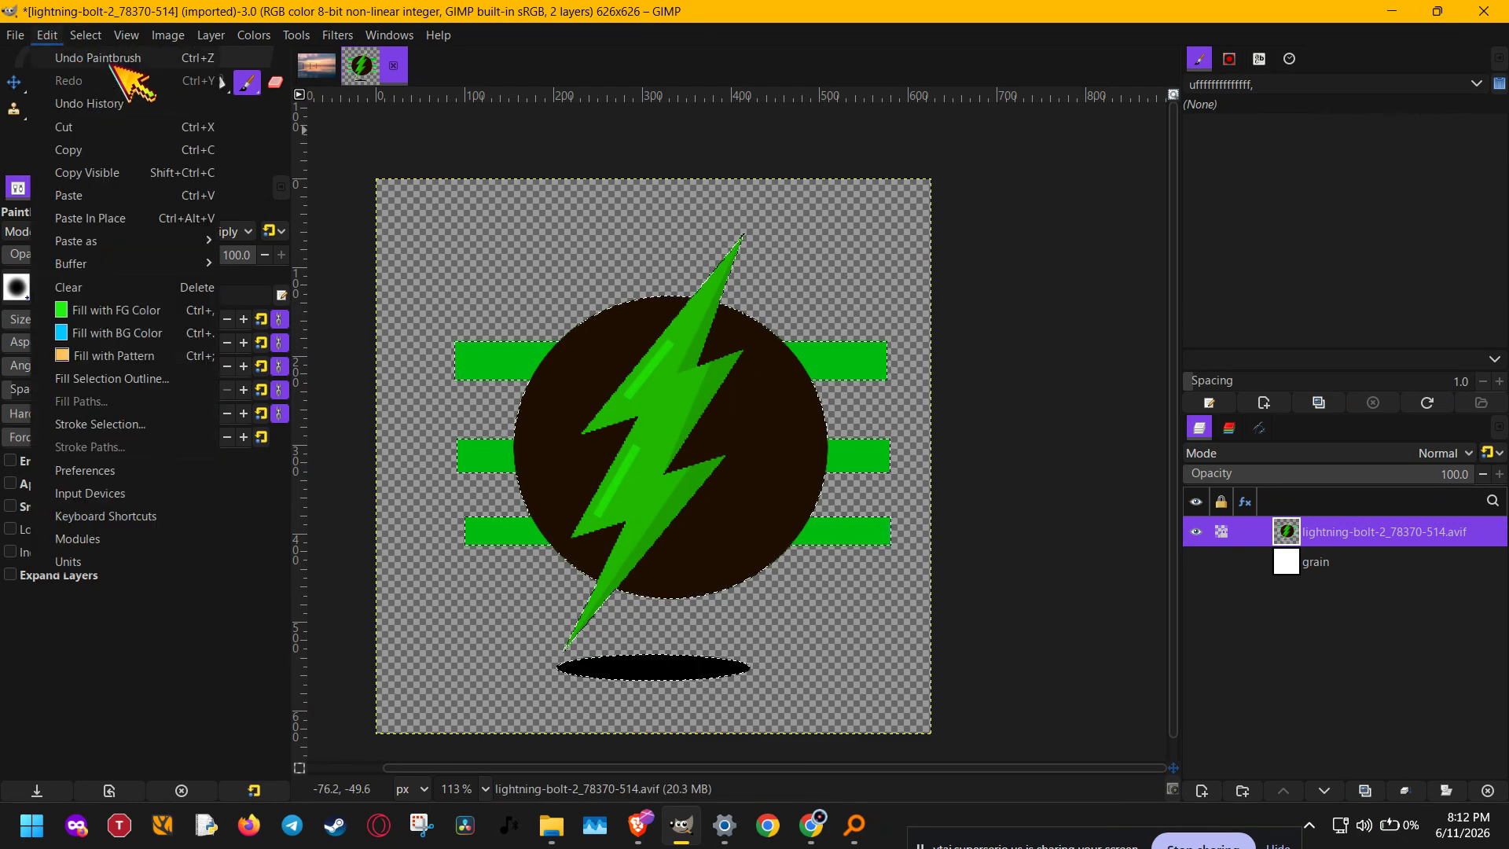
{"action": "left_click", "coordinate": [102, 58]}
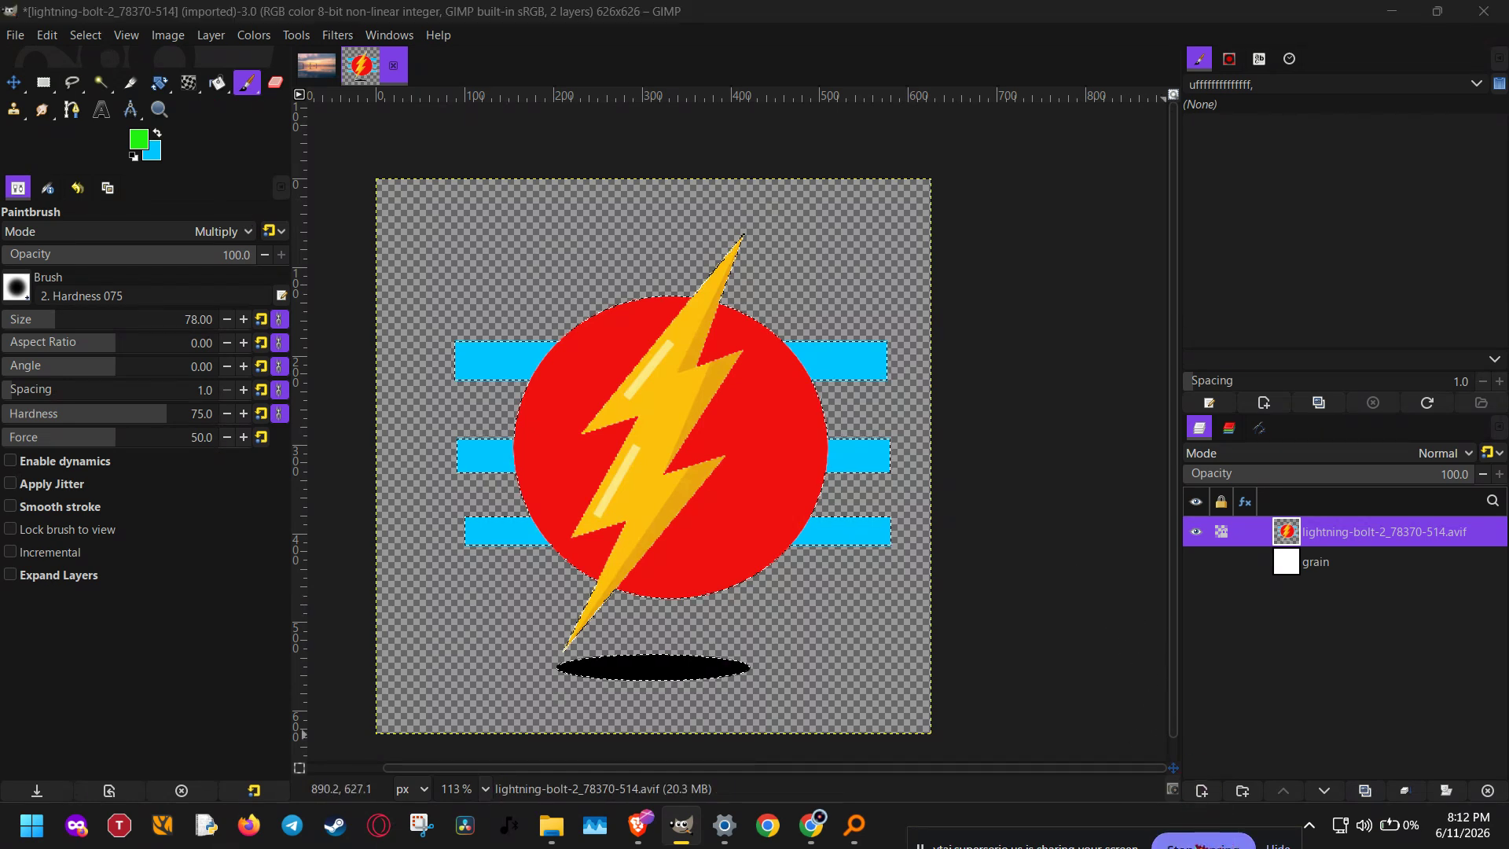